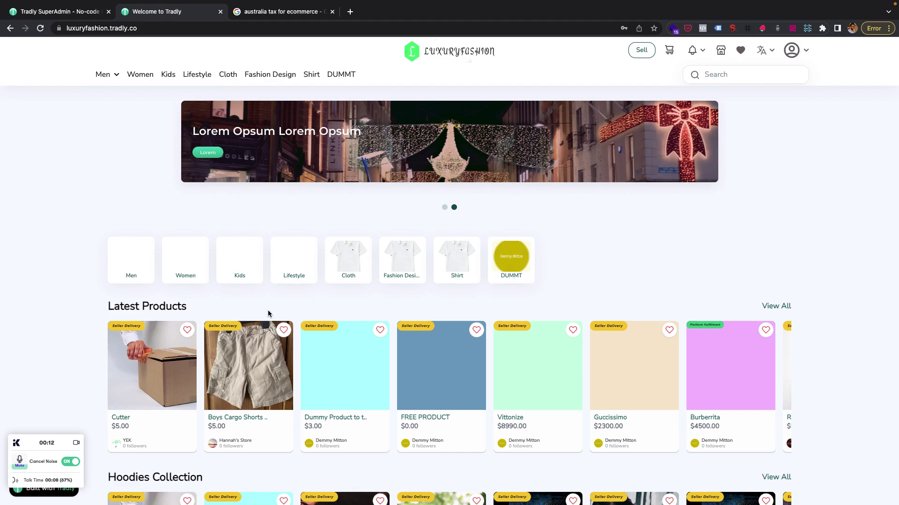
{"action": "left_click_drag", "start_coordinate": [43, 442], "coordinate": [1, 442]}
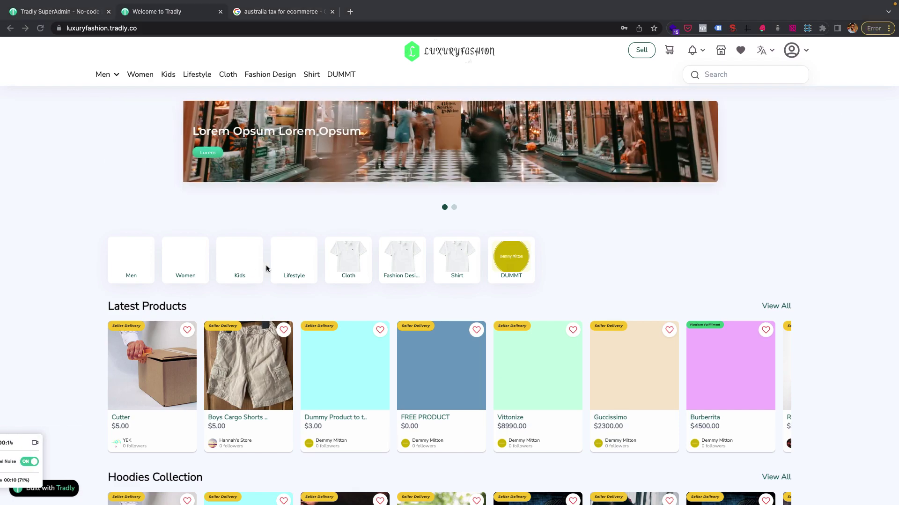
{"action": "scroll", "coordinate": [266, 264], "scroll_direction": "down", "scroll_amount": 5}
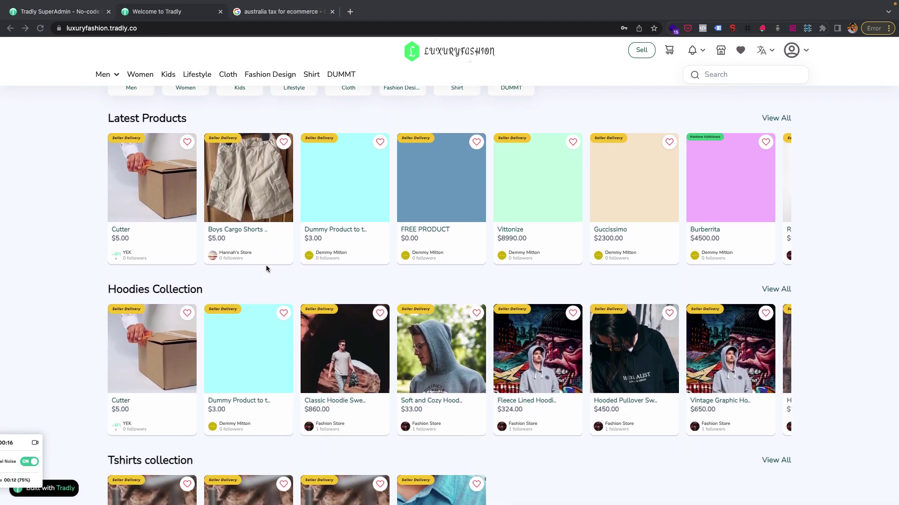
{"action": "scroll", "coordinate": [266, 264], "scroll_direction": "up", "scroll_amount": 5}
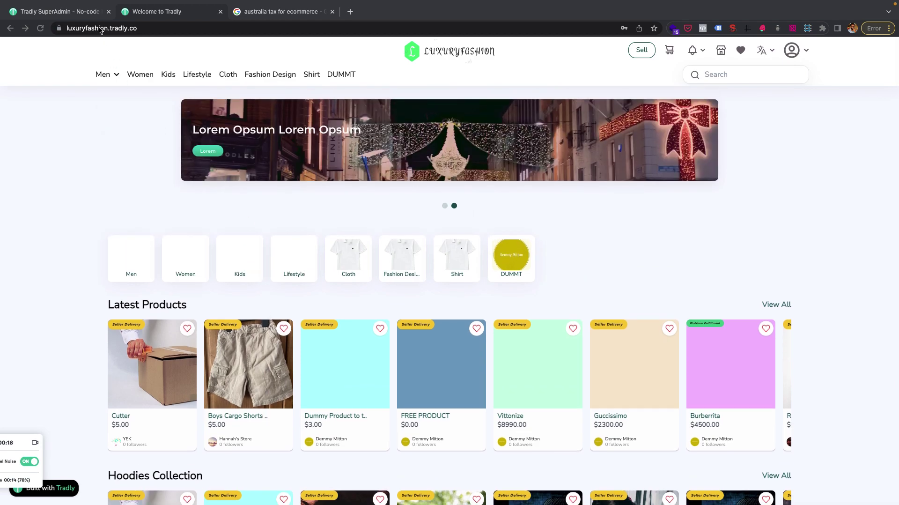
{"action": "scroll", "coordinate": [550, 223], "scroll_direction": "down", "scroll_amount": 1}
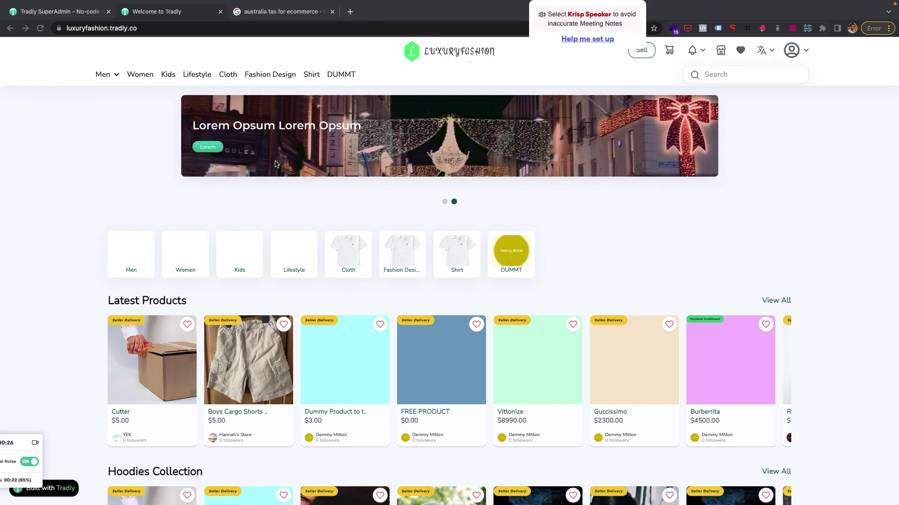
{"action": "left_click", "coordinate": [95, 12]}
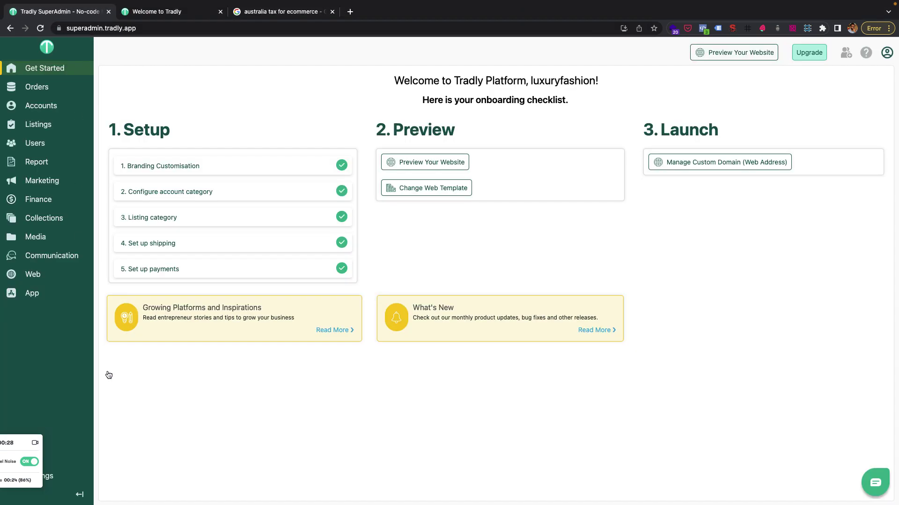
{"action": "left_click_drag", "start_coordinate": [8, 439], "coordinate": [2, 369]}
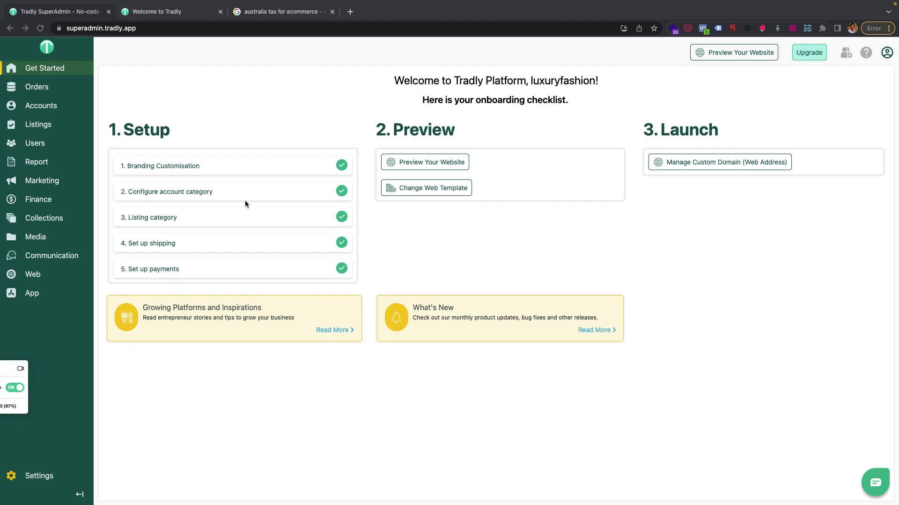
- On the LuxuryFashion storefront, open the Boys Cargo Shorts 18-24 Months listing and buy it to reach the checkout page
{"action": "left_click", "coordinate": [172, 12]}
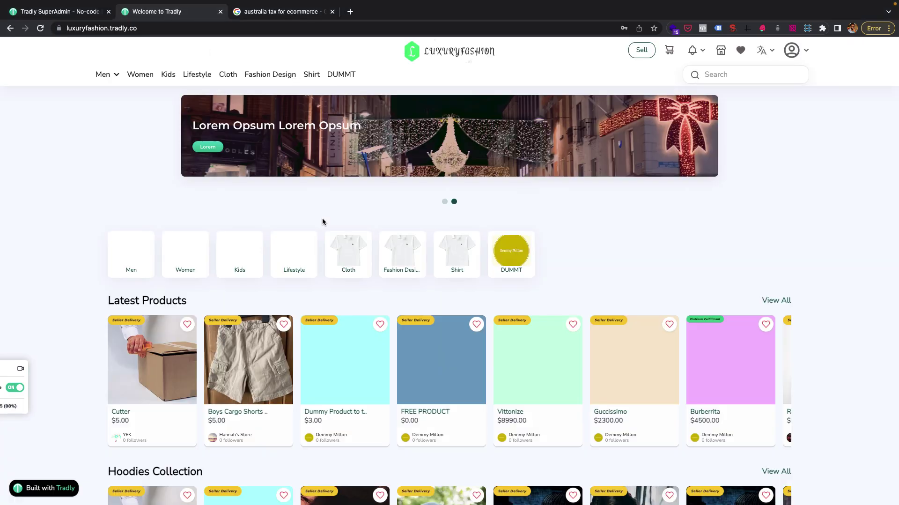
{"action": "scroll", "coordinate": [322, 218], "scroll_direction": "down", "scroll_amount": 4}
{"action": "scroll", "coordinate": [323, 224], "scroll_direction": "down", "scroll_amount": 1}
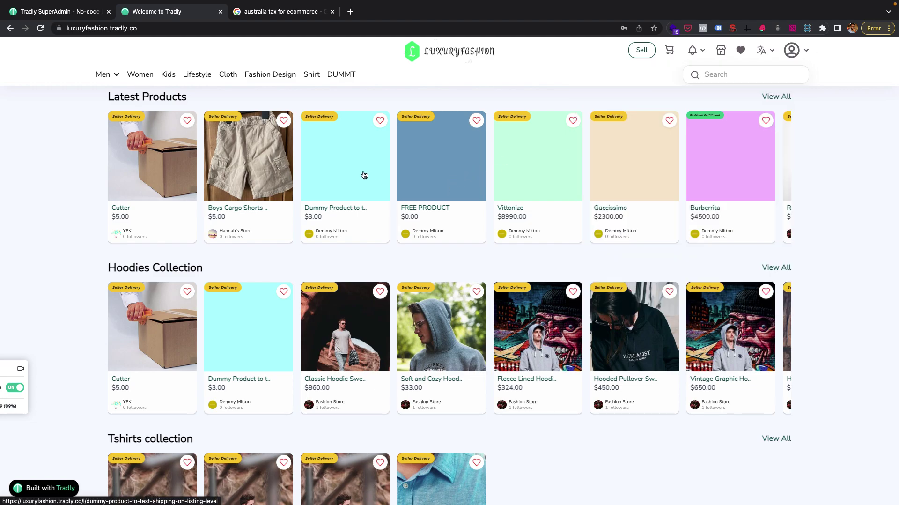
{"action": "left_click", "coordinate": [254, 166]}
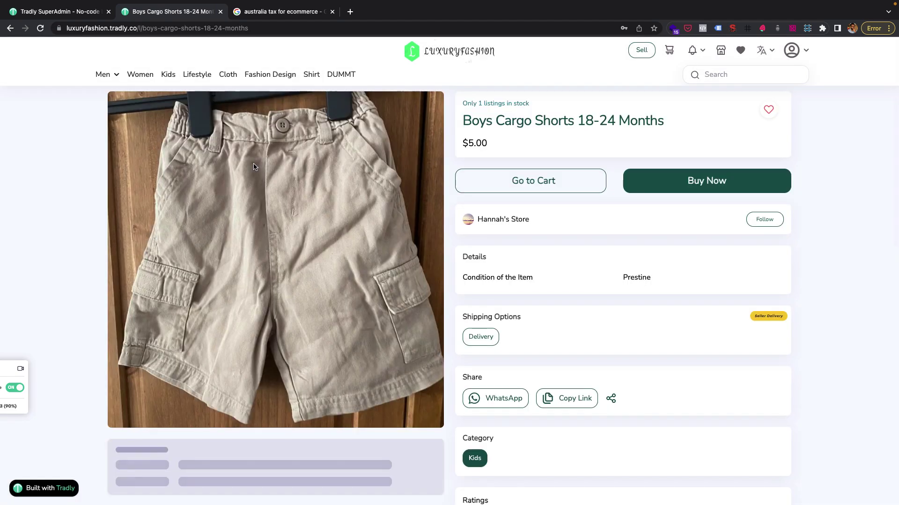
{"action": "left_click", "coordinate": [703, 181]}
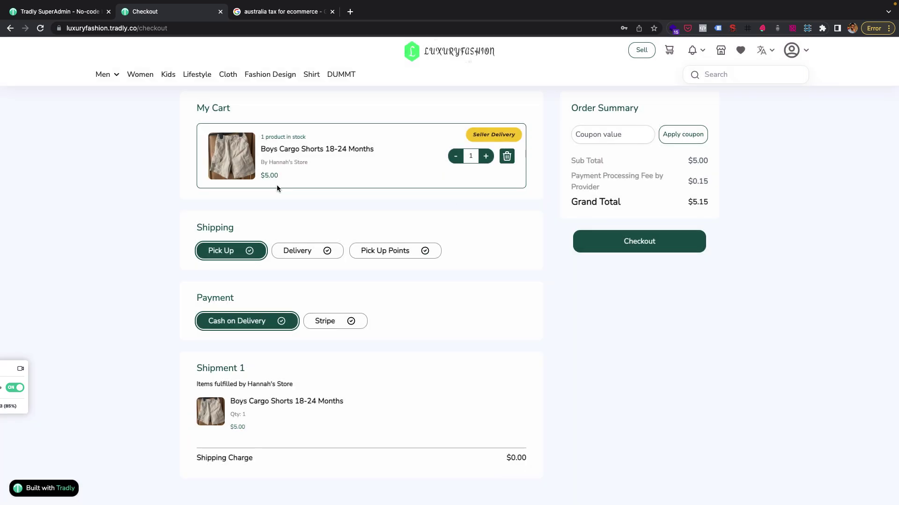
- Switch to Tradly SuperAdmin and start a new tax entry in the tax settings
{"action": "left_click", "coordinate": [60, 11]}
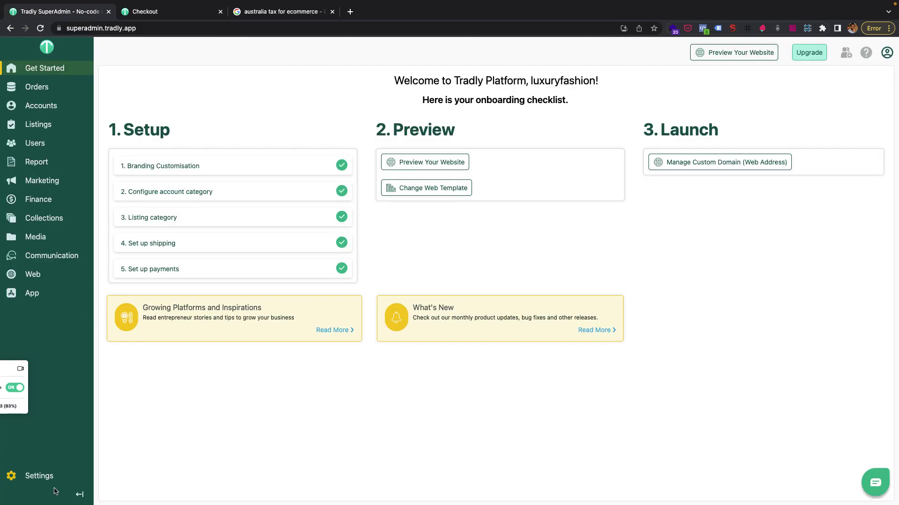
{"action": "left_click", "coordinate": [39, 476]}
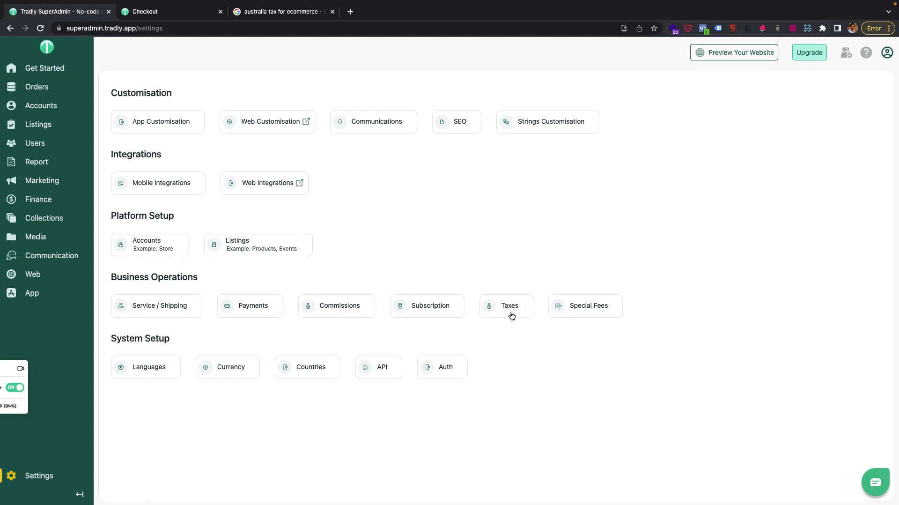
{"action": "left_click", "coordinate": [511, 316]}
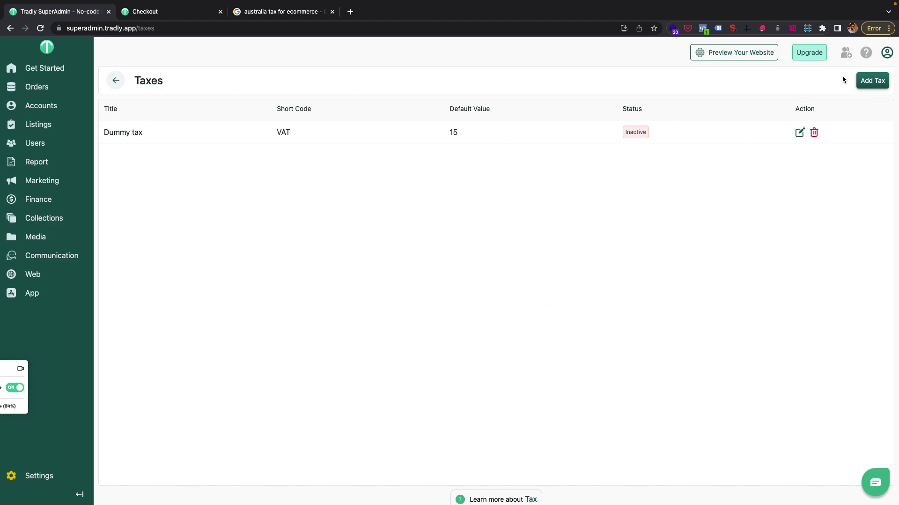
{"action": "left_click", "coordinate": [867, 79]}
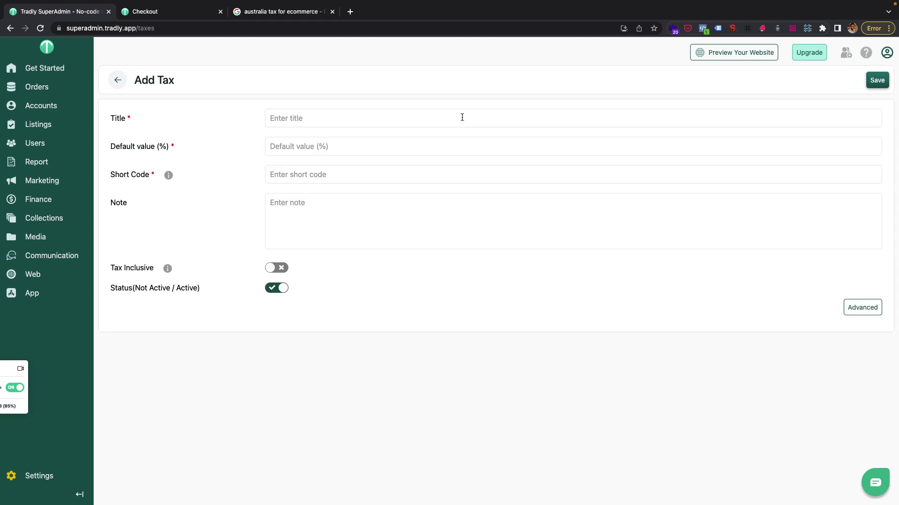
- Look up the Australian e-commerce tax name and rate in the open Google results, and return to the new tax form
{"action": "left_click", "coordinate": [272, 15]}
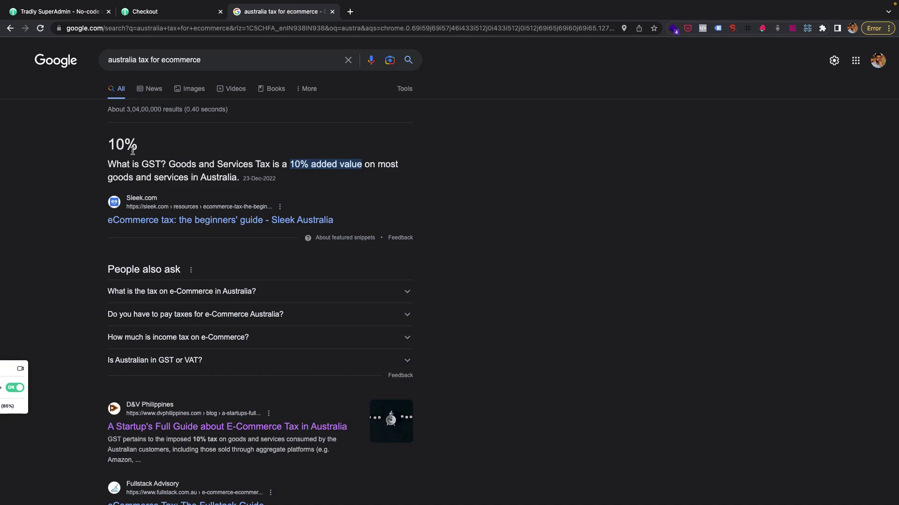
{"action": "left_click", "coordinate": [158, 163]}
{"action": "left_click_drag", "start_coordinate": [158, 162], "coordinate": [113, 144]}
{"action": "left_click", "coordinate": [75, 11]}
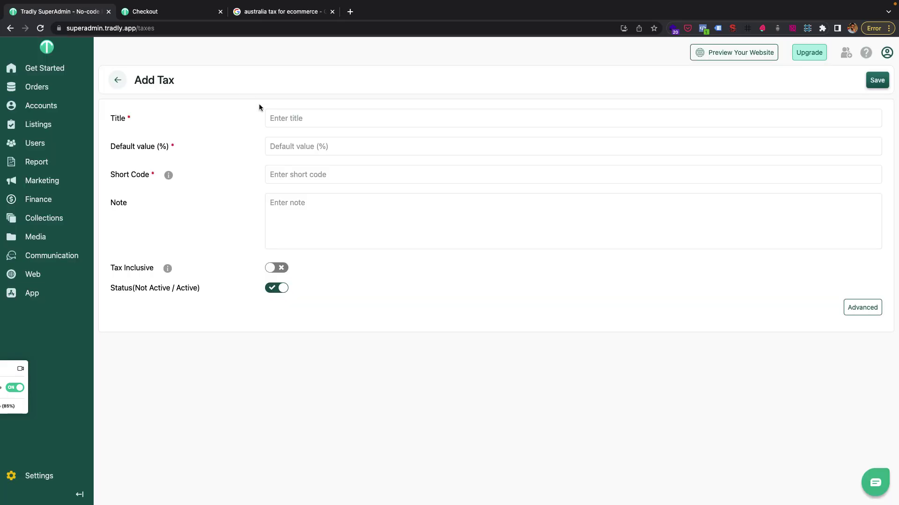
- Fill in the new tax with title GST, default value 10% and short code GSTT, and save it
{"action": "left_click", "coordinate": [319, 123]}
{"action": "type", "text": "GST"}
{"action": "left_click", "coordinate": [326, 146]}
{"action": "type", "text": "10"}
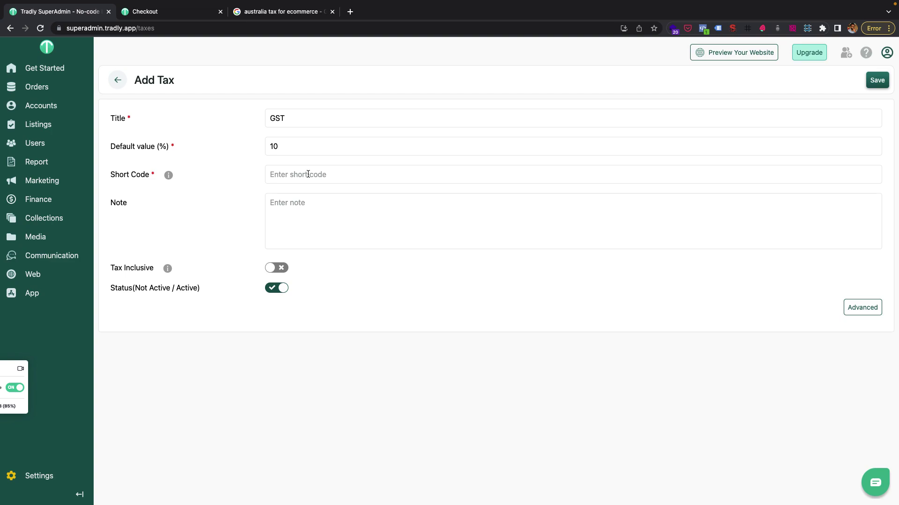
{"action": "type", "text": "GSTT"}
{"action": "left_click", "coordinate": [876, 81]}
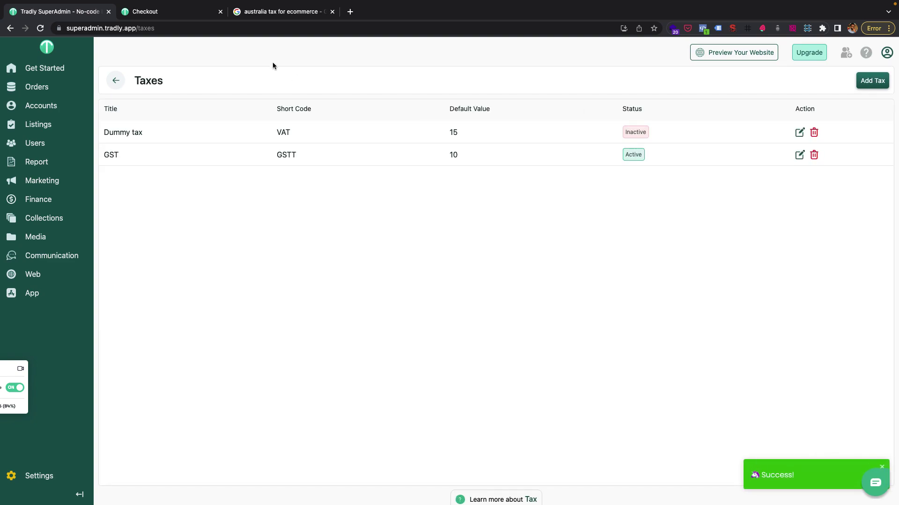
- Reload the storefront checkout page to check the order summary for the GST charge
{"action": "left_click", "coordinate": [178, 11]}
{"action": "key", "text": "super+r"}
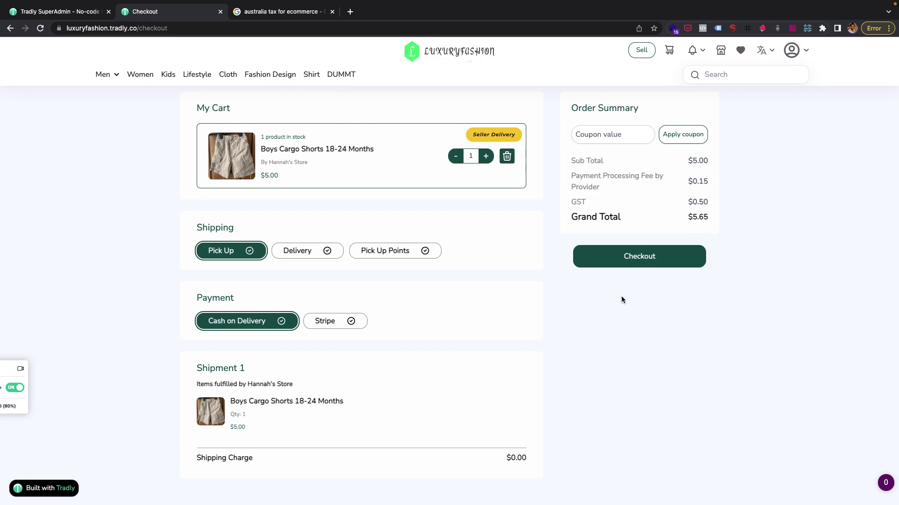
- Open the finance transactions in Tradly SuperAdmin and examine the transaction types, including tax
{"action": "left_click", "coordinate": [75, 11]}
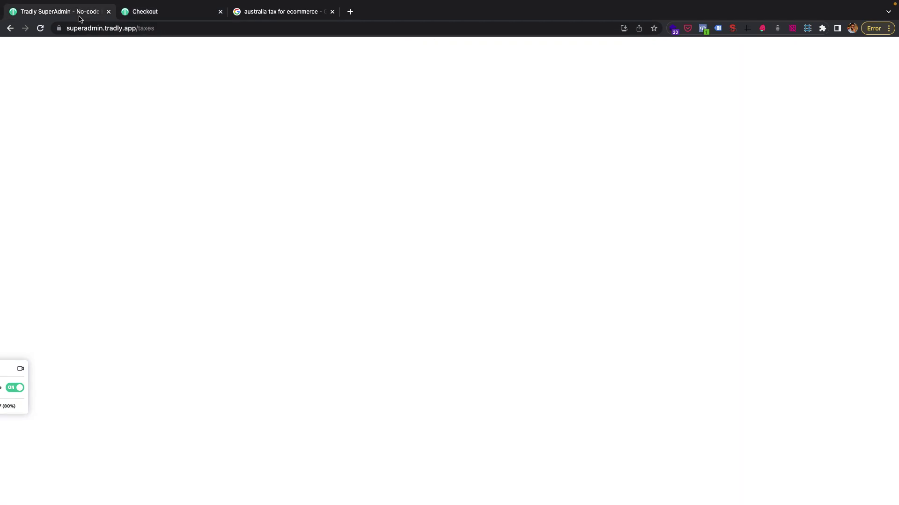
{"action": "left_click", "coordinate": [40, 280]}
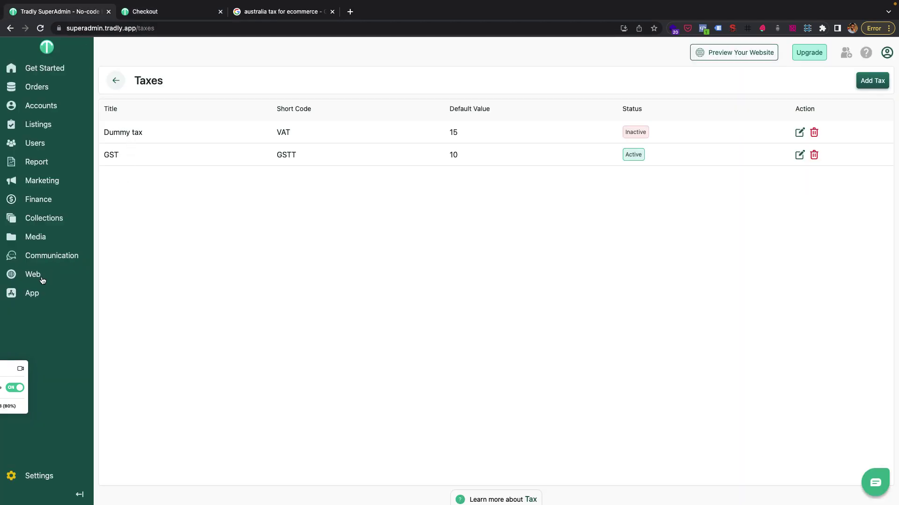
{"action": "left_click", "coordinate": [44, 206]}
{"action": "left_click", "coordinate": [135, 232]}
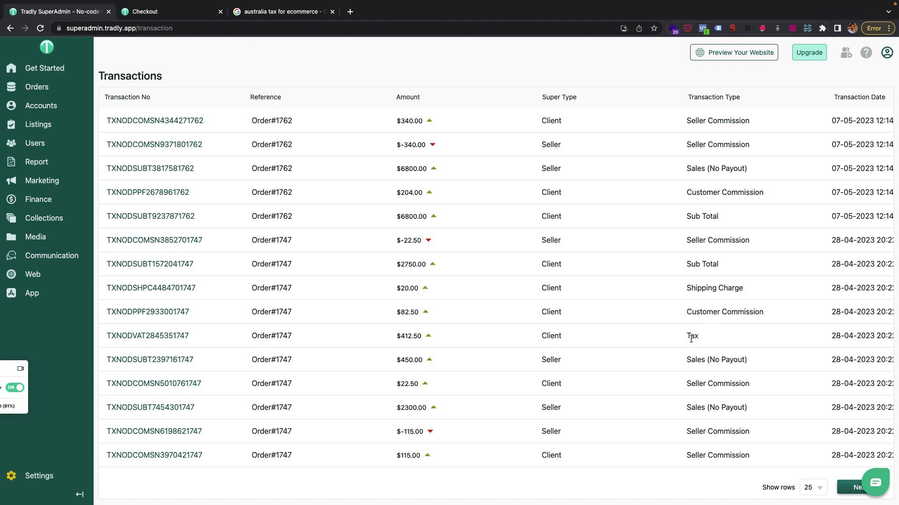
{"action": "left_click_drag", "start_coordinate": [689, 336], "coordinate": [708, 340]}
{"action": "left_click_drag", "start_coordinate": [754, 114], "coordinate": [676, 113]}
{"action": "left_click", "coordinate": [578, 166]}
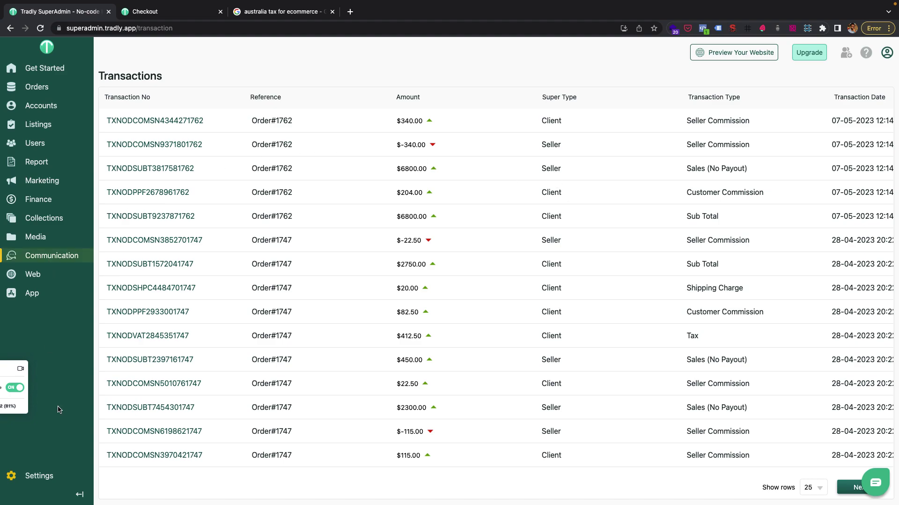
- Return to the tax settings and open the GST tax for editing to review its details
{"action": "left_click", "coordinate": [39, 476]}
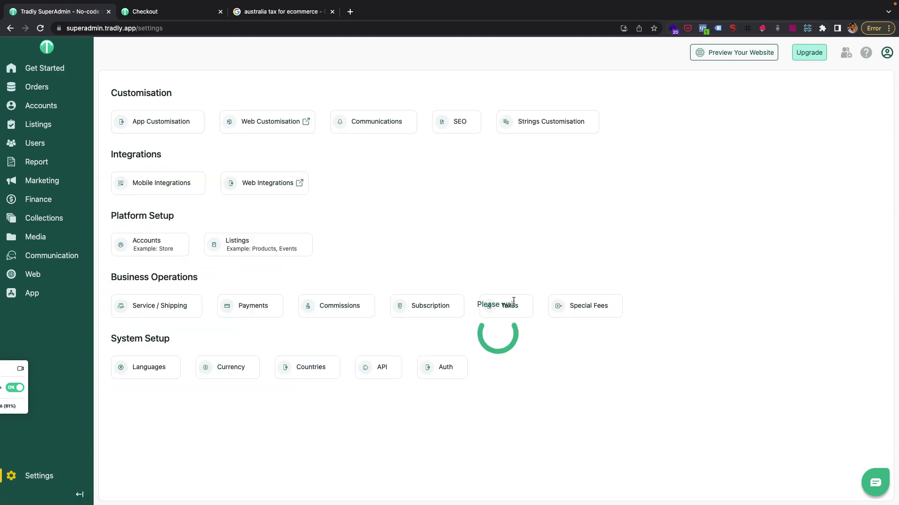
{"action": "left_click", "coordinate": [510, 306]}
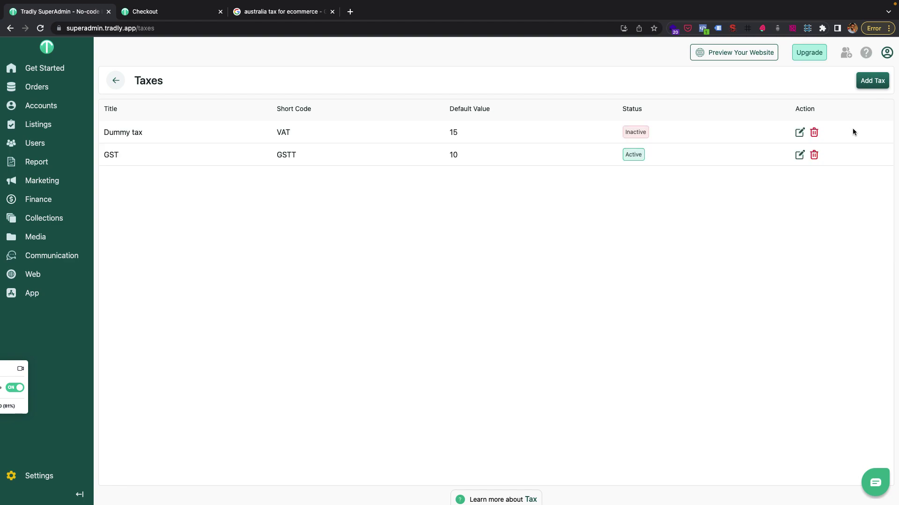
{"action": "left_click", "coordinate": [800, 154]}
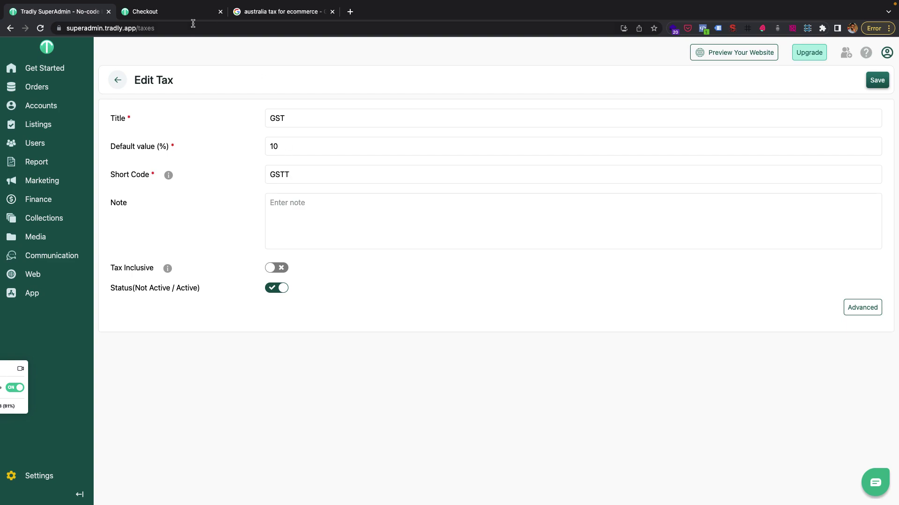
- Compare the GST tax details with the storefront's order summary and place the order for the Boys Cargo Shorts
{"action": "left_click", "coordinate": [167, 20]}
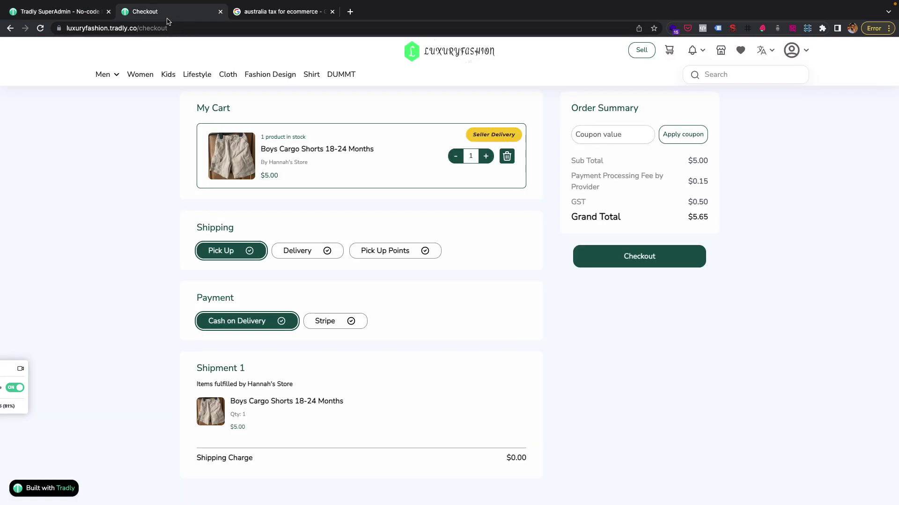
{"action": "left_click", "coordinate": [82, 16]}
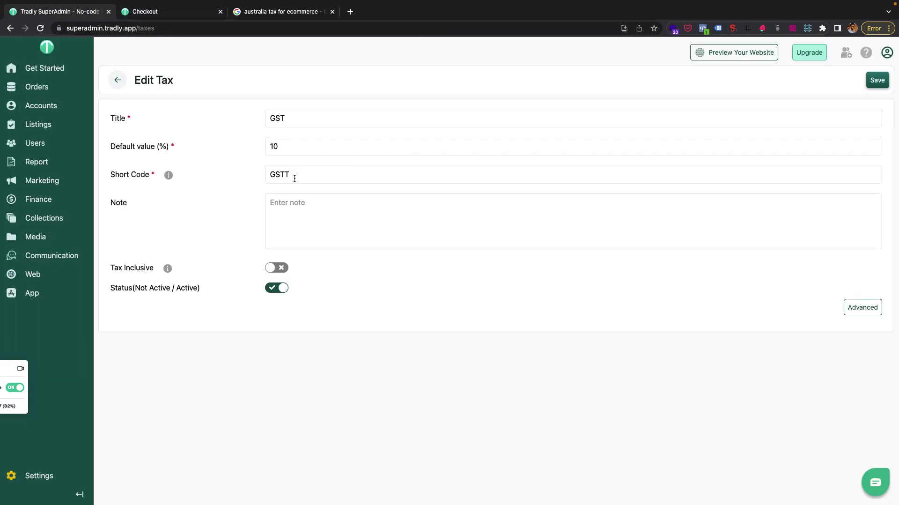
{"action": "left_click", "coordinate": [171, 14]}
{"action": "left_click", "coordinate": [643, 261]}
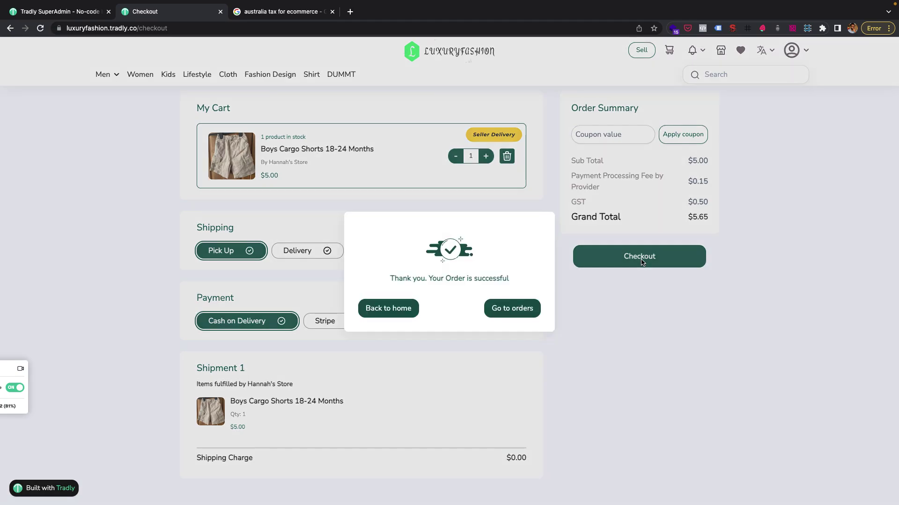
- Examine the newest order's tax, commission and sales entries in the finance transactions, and compare them with the checkout order summary
{"action": "left_click", "coordinate": [63, 11]}
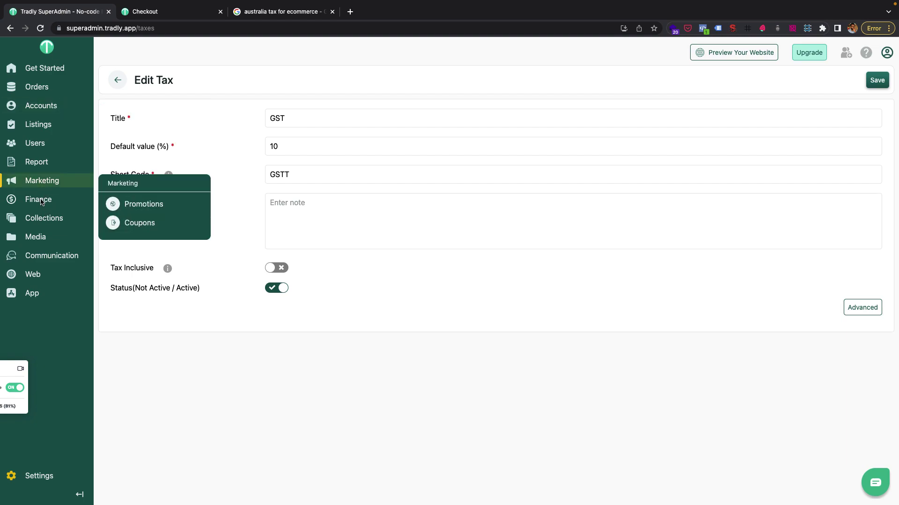
{"action": "mouse_move", "coordinate": [43, 201]}
{"action": "left_click", "coordinate": [128, 229]}
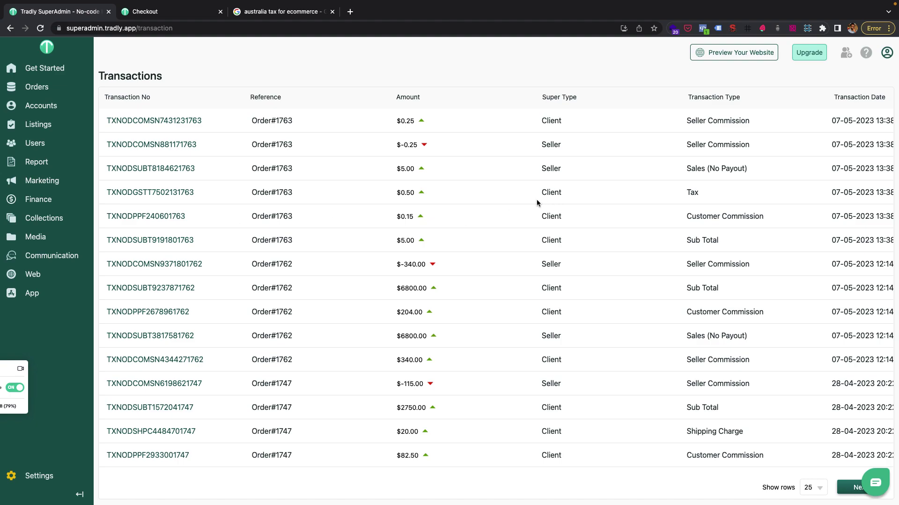
{"action": "scroll", "coordinate": [537, 202], "scroll_direction": "right", "scroll_amount": 1}
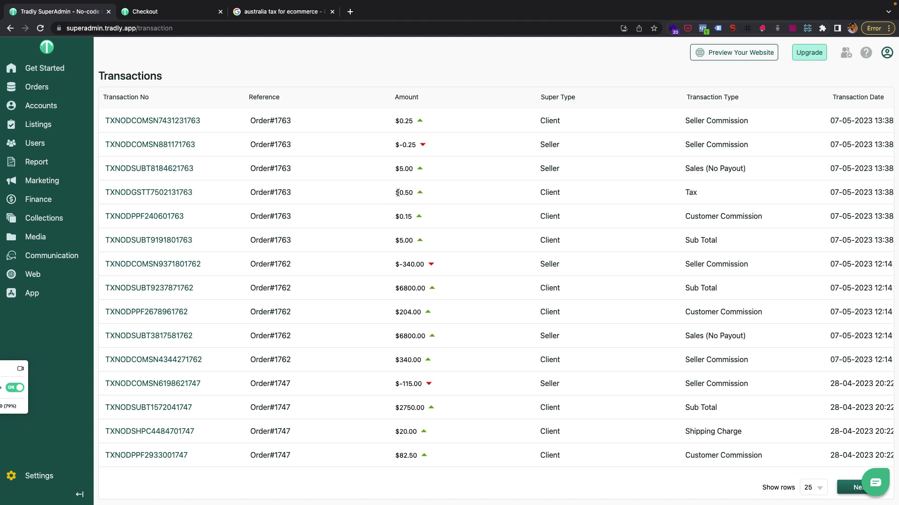
{"action": "scroll", "coordinate": [509, 196], "scroll_direction": "right", "scroll_amount": 3}
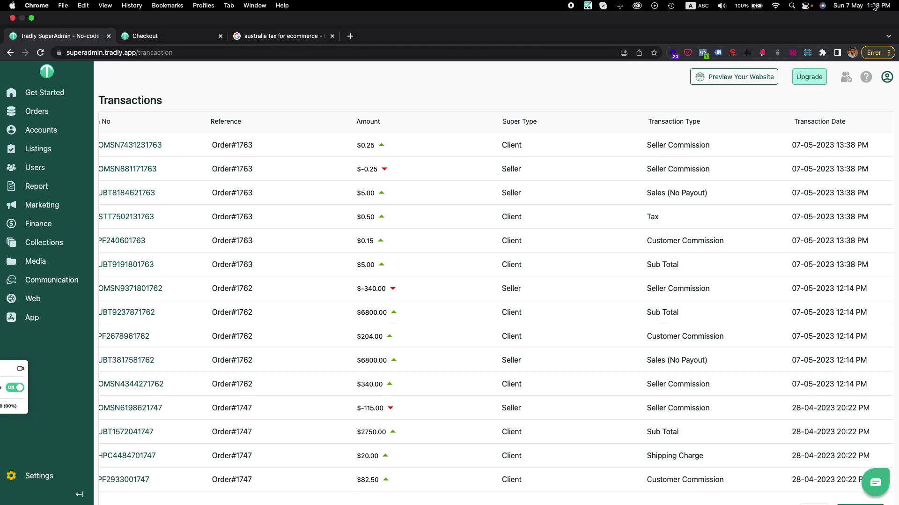
{"action": "scroll", "coordinate": [802, 191], "scroll_direction": "right", "scroll_amount": 1}
{"action": "scroll", "coordinate": [803, 191], "scroll_direction": "right", "scroll_amount": 2}
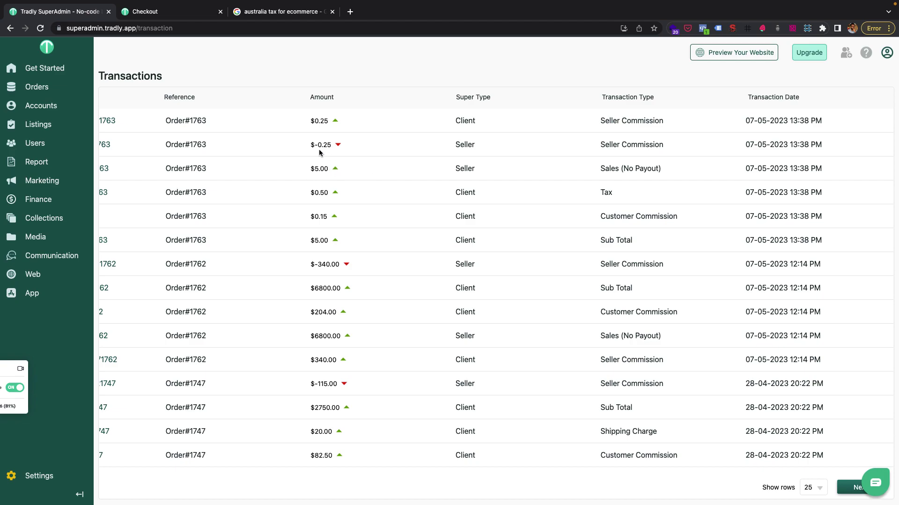
{"action": "left_click", "coordinate": [174, 12]}
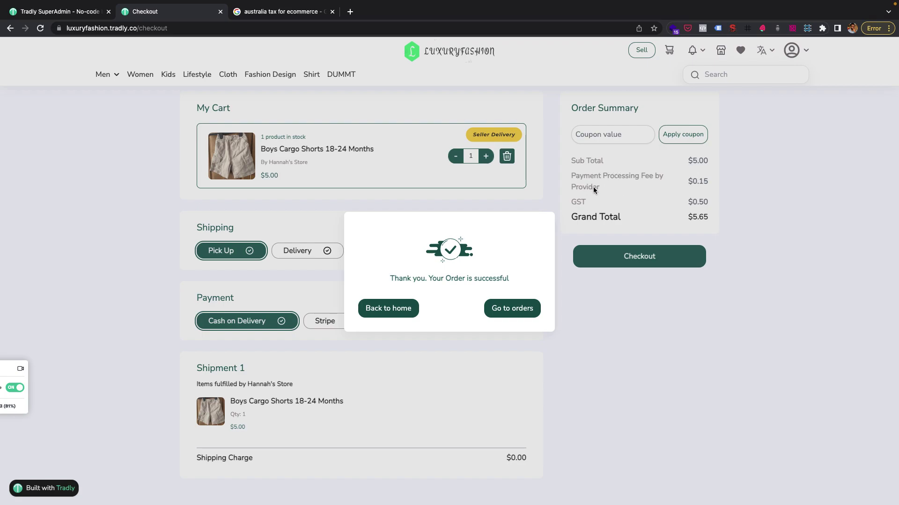
- Switch to Tradly SuperAdmin and open the tax settings
{"action": "left_click", "coordinate": [79, 11]}
{"action": "scroll", "coordinate": [259, 238], "scroll_direction": "left", "scroll_amount": 4}
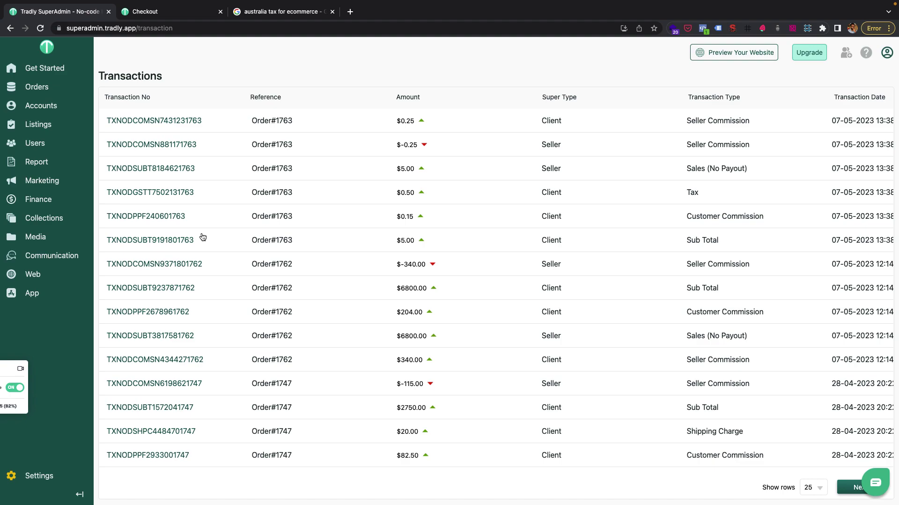
{"action": "left_click", "coordinate": [35, 477]}
{"action": "left_click", "coordinate": [53, 477]}
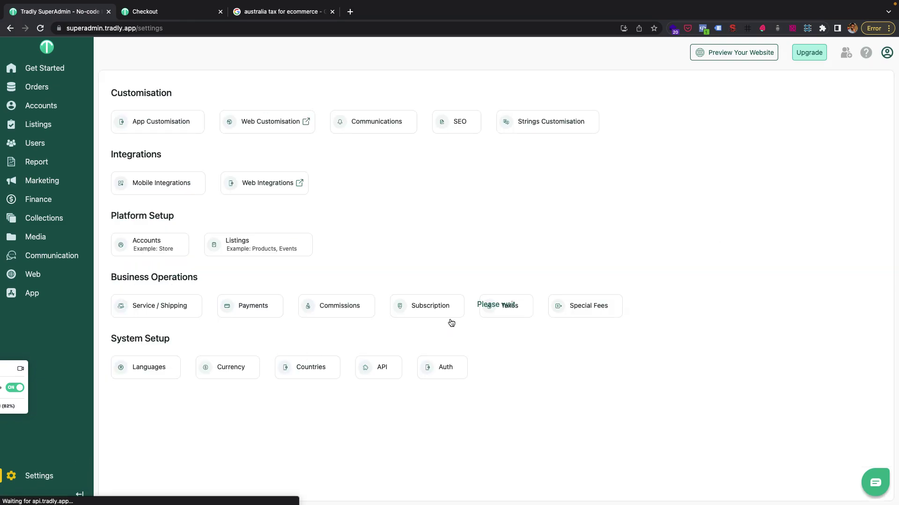
{"action": "left_click", "coordinate": [502, 304]}
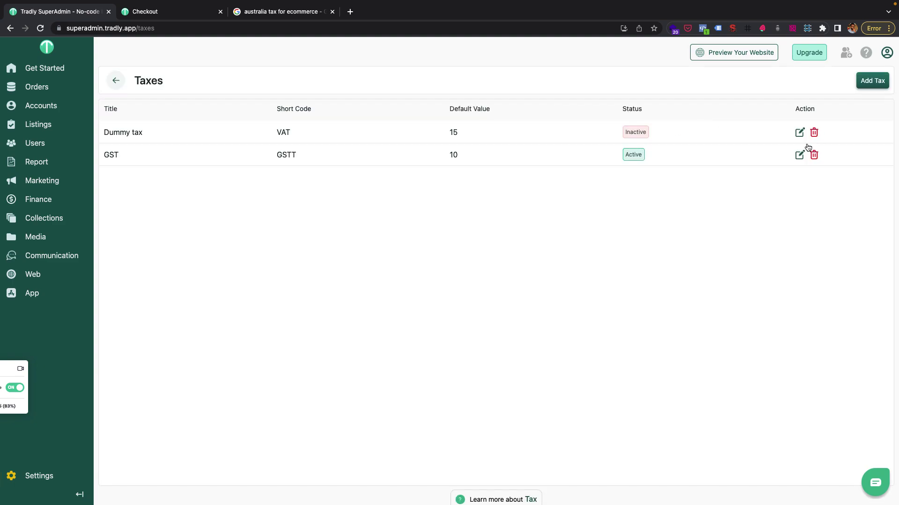
- Open the GST tax for editing, examine its short code, and return to the tax list
{"action": "left_click", "coordinate": [800, 154]}
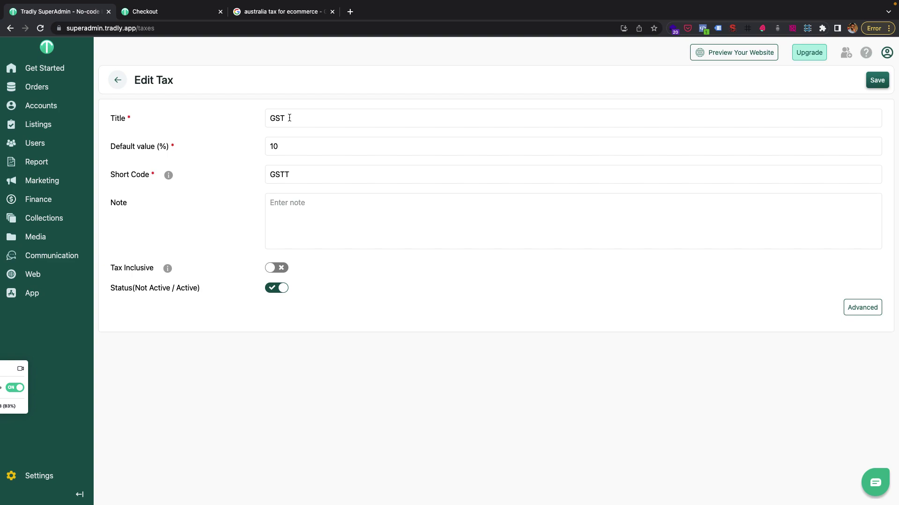
{"action": "double_click", "coordinate": [292, 173]}
{"action": "left_click", "coordinate": [292, 173]}
{"action": "double_click", "coordinate": [277, 175]}
{"action": "left_click", "coordinate": [285, 174]}
{"action": "left_click", "coordinate": [118, 79]}
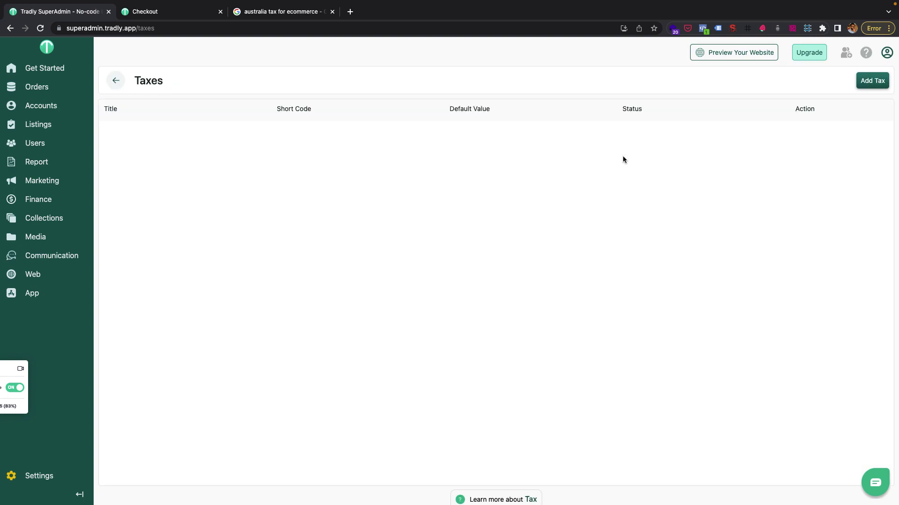
- Try to add a tax titled Sample with a default value of 13% and the short code GST
{"action": "left_click", "coordinate": [872, 81]}
{"action": "left_click", "coordinate": [289, 174]}
{"action": "type", "text": "GST"}
{"action": "left_click", "coordinate": [295, 121]}
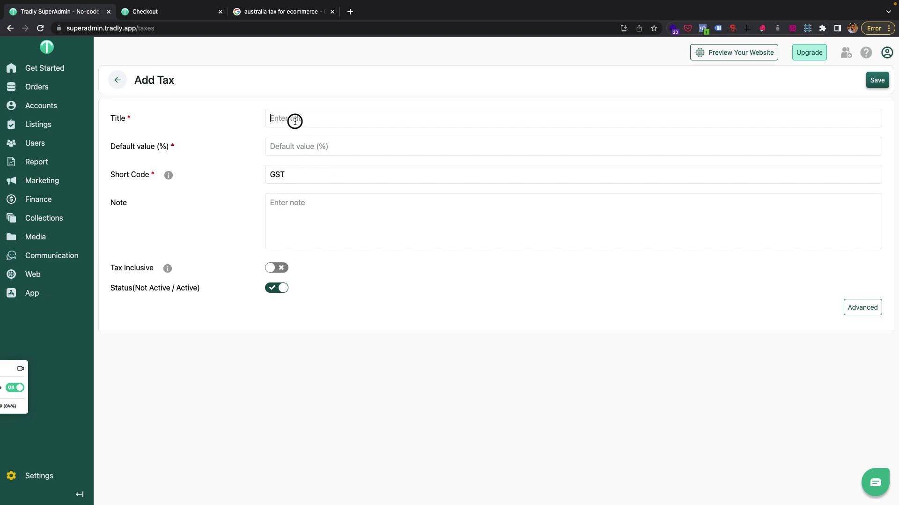
{"action": "type", "text": "Sample"}
{"action": "left_click", "coordinate": [310, 150]}
{"action": "type", "text": "13"}
{"action": "left_click", "coordinate": [883, 83]}
- Compare the Sample tax's short code with the tax line in the storefront's order summary, and try saving the tax again before leaving the form
{"action": "left_click_drag", "start_coordinate": [286, 176], "coordinate": [262, 172]}
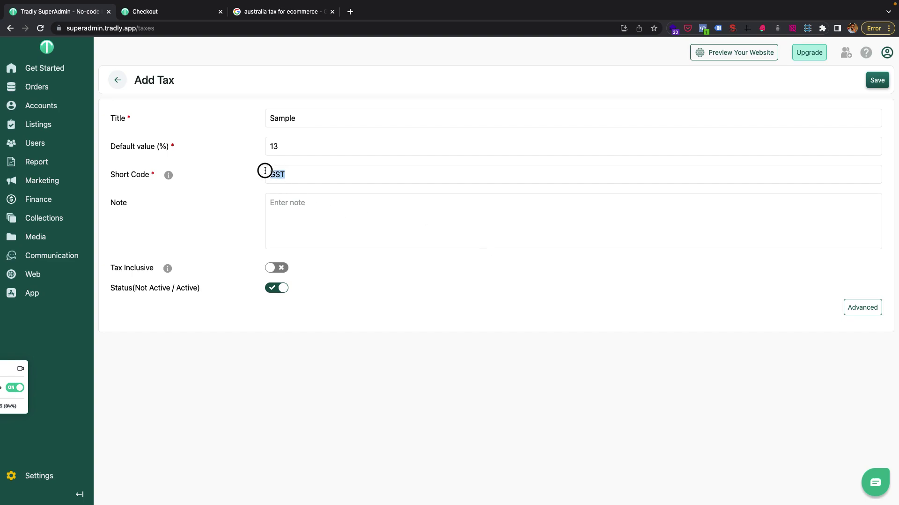
{"action": "left_click", "coordinate": [288, 176]}
{"action": "type", "text": "MAY"}
{"action": "key", "text": "BackSpace"}
{"action": "key", "text": "BackSpace"}
{"action": "key", "text": "BackSpace"}
{"action": "left_click", "coordinate": [178, 14]}
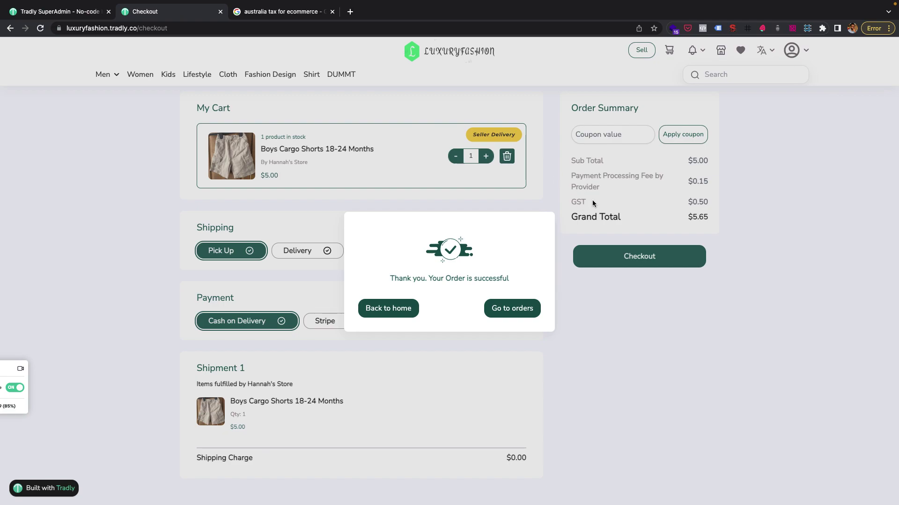
{"action": "left_click", "coordinate": [78, 13]}
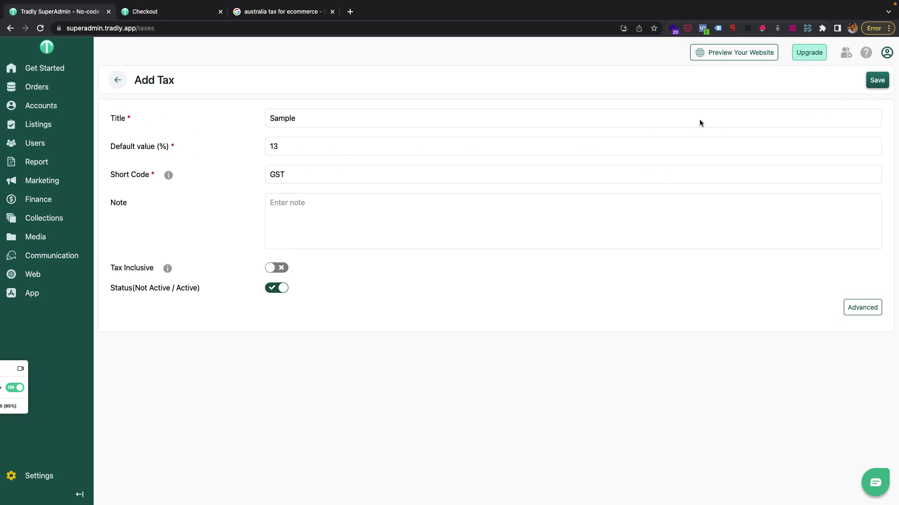
{"action": "left_click", "coordinate": [879, 81]}
{"action": "left_click", "coordinate": [123, 80]}
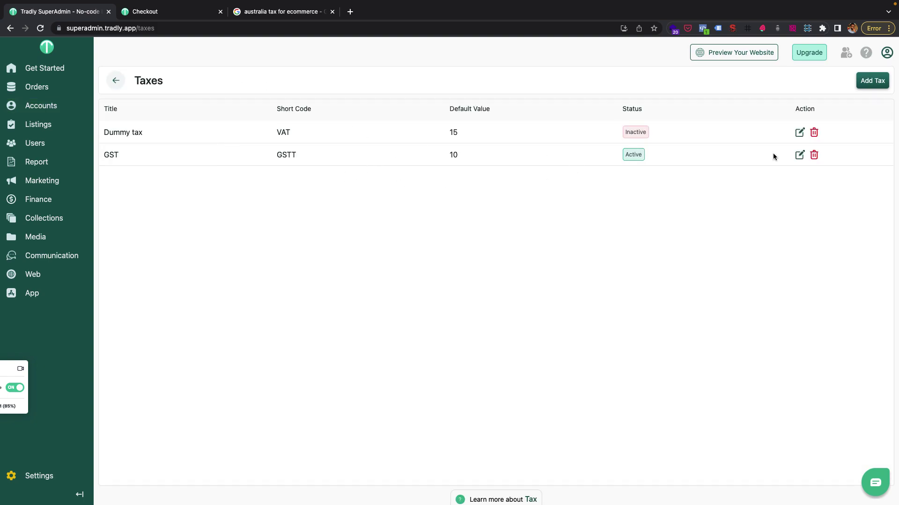
- Add and save a tax titled SAMPLE with a default value of 10% and the short code GSTB
{"action": "left_click", "coordinate": [872, 81]}
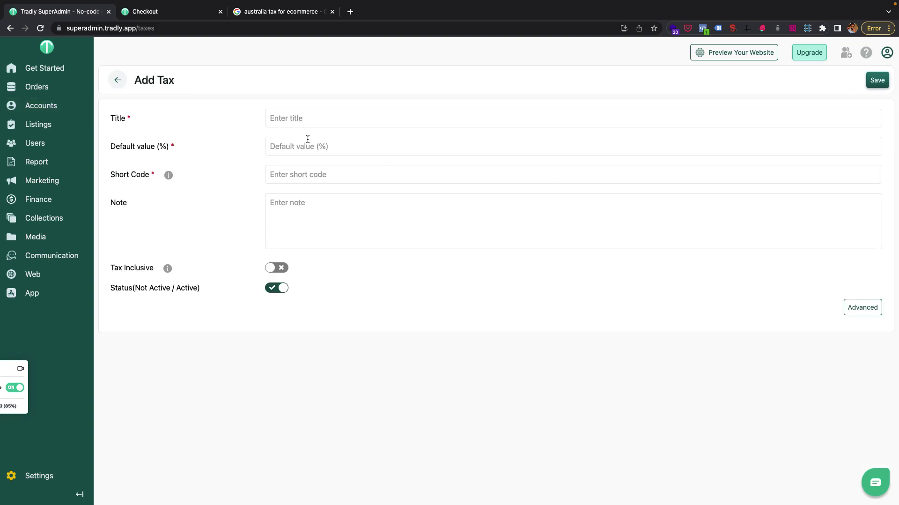
{"action": "type", "text": "SAMPLE"}
{"action": "left_click", "coordinate": [281, 147]}
{"action": "type", "text": "10"}
{"action": "left_click", "coordinate": [286, 175]}
{"action": "type", "text": "GSTB"}
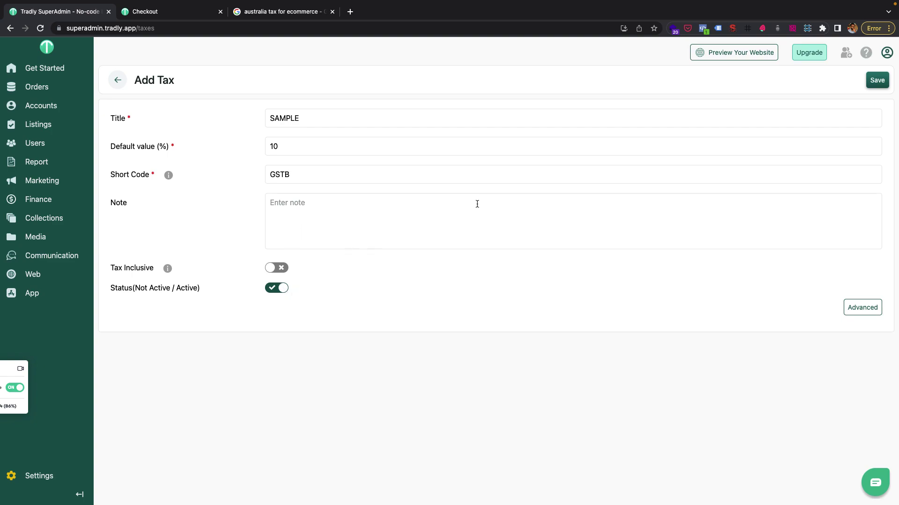
{"action": "left_click", "coordinate": [878, 83]}
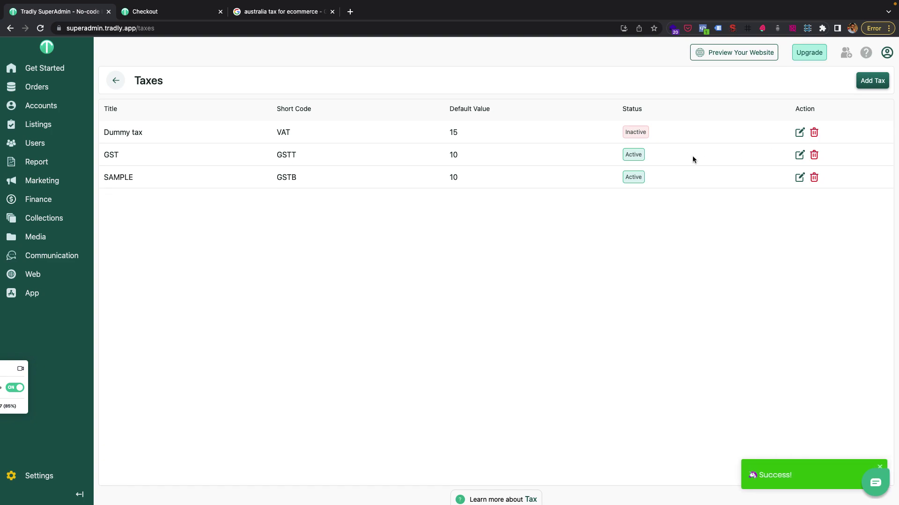
- Deactivate the tax with the short code GSTT and save it
{"action": "left_click", "coordinate": [800, 155]}
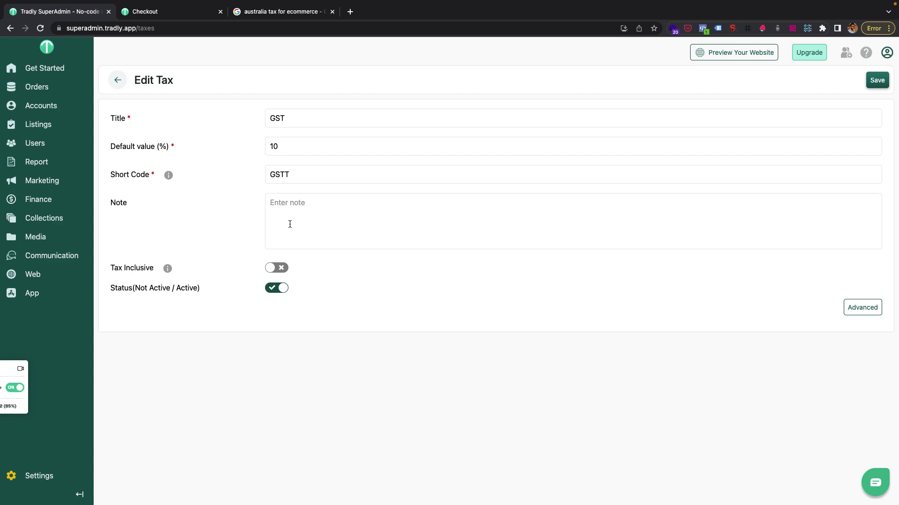
{"action": "left_click", "coordinate": [274, 287]}
{"action": "left_click", "coordinate": [877, 80]}
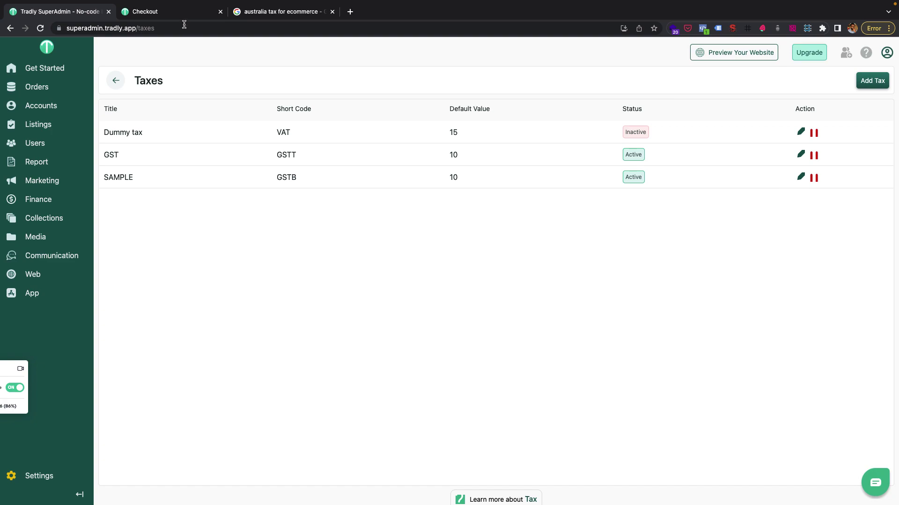
- In the storefront, take the Dummy Product to test shipping on listing level to checkout through immediate purchase
{"action": "left_click", "coordinate": [173, 13]}
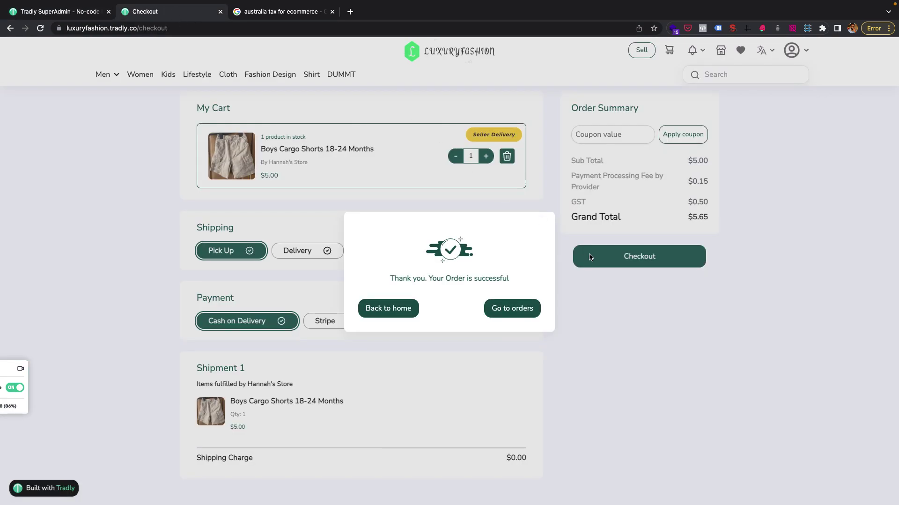
{"action": "left_click", "coordinate": [406, 311]}
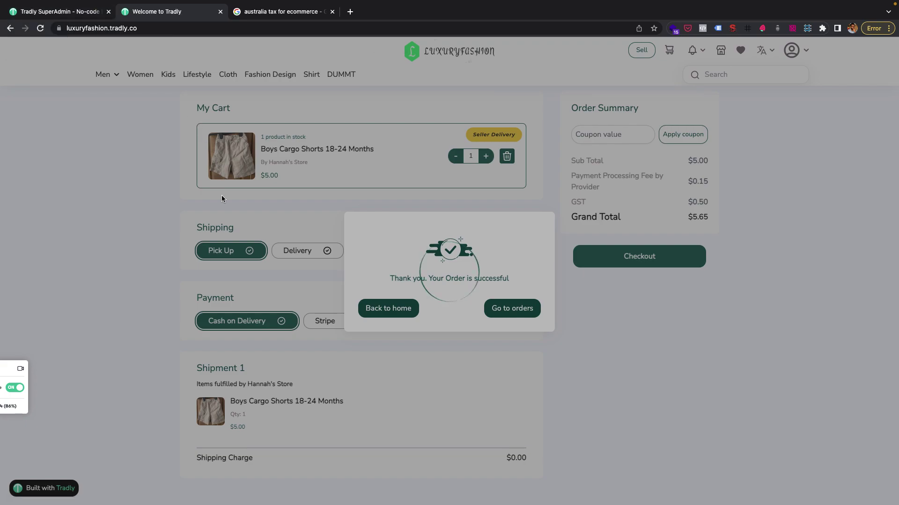
{"action": "scroll", "coordinate": [215, 370], "scroll_direction": "down", "scroll_amount": 2}
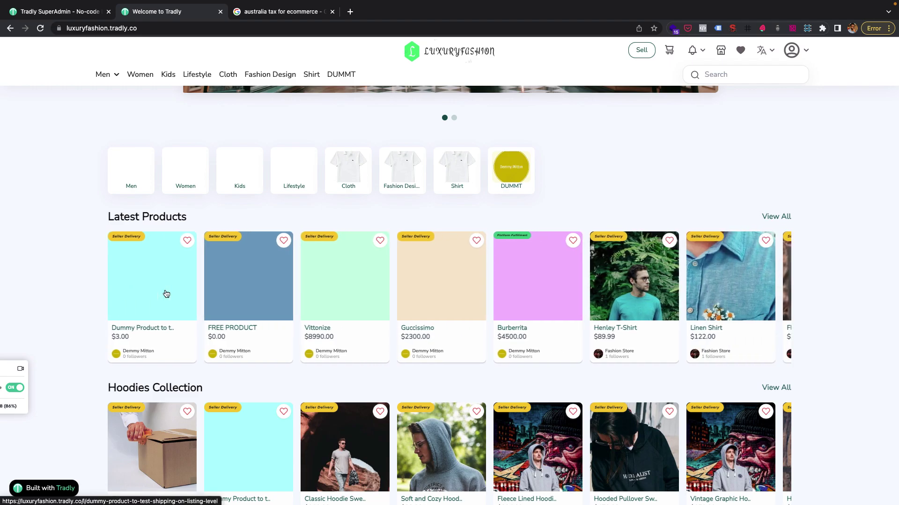
{"action": "left_click", "coordinate": [166, 294]}
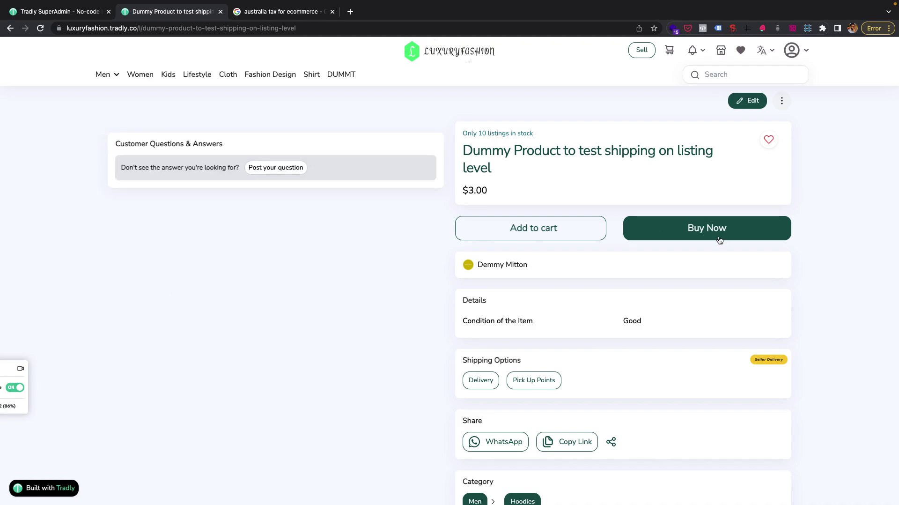
{"action": "left_click", "coordinate": [705, 232]}
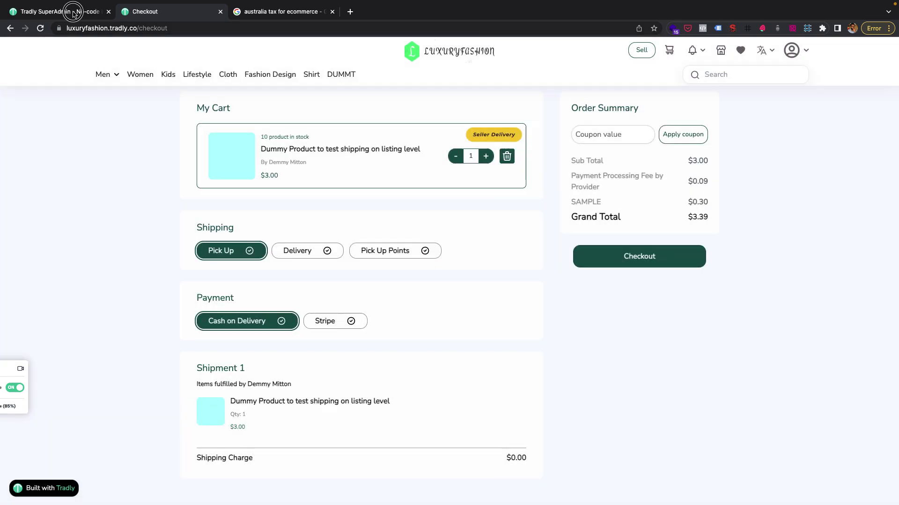
- Rename the SAMPLE tax as GST in the tax settings, and reload the storefront checkout to check the tax line
{"action": "left_click", "coordinate": [72, 12]}
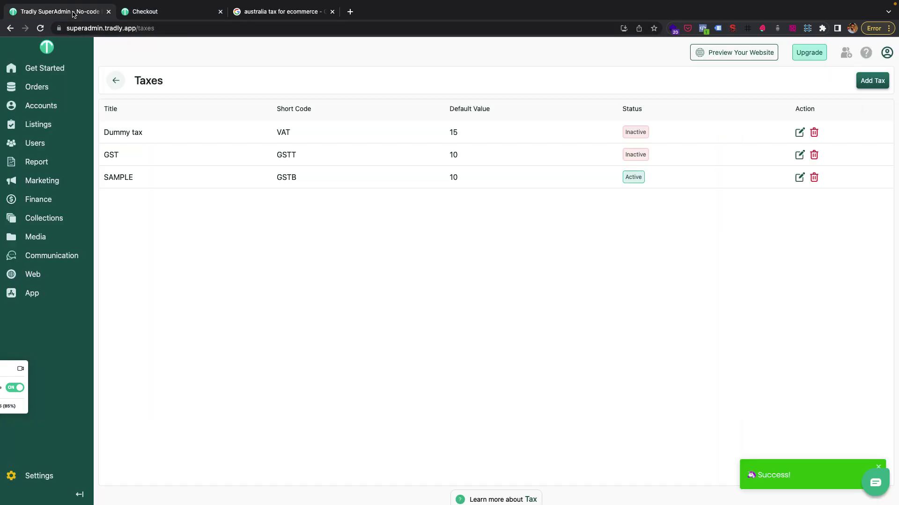
{"action": "left_click", "coordinate": [800, 177]}
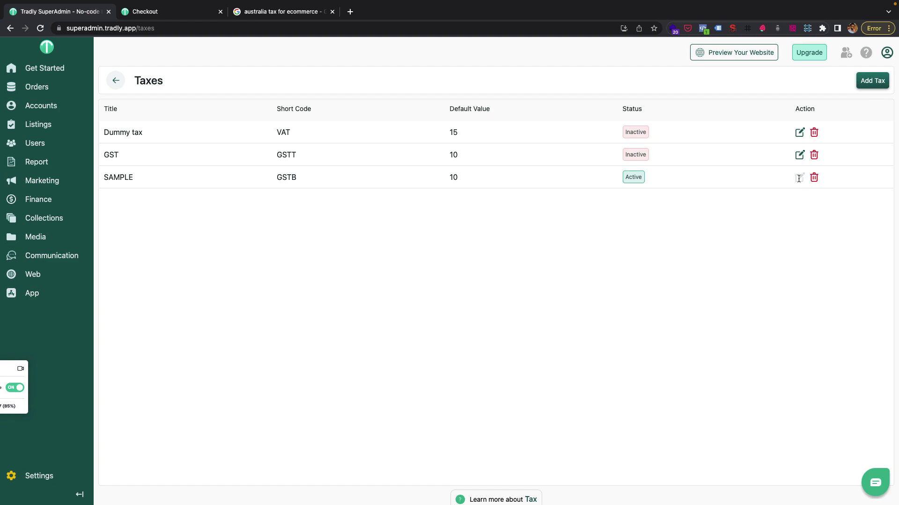
{"action": "double_click", "coordinate": [305, 116]}
{"action": "type", "text": "GST"}
{"action": "left_click", "coordinate": [878, 80]}
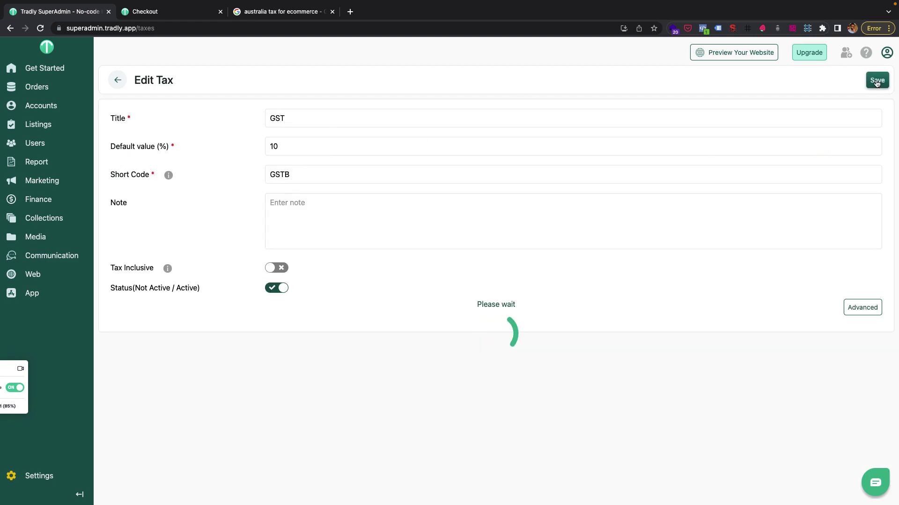
{"action": "left_click", "coordinate": [187, 10]}
{"action": "key", "text": "super+r"}
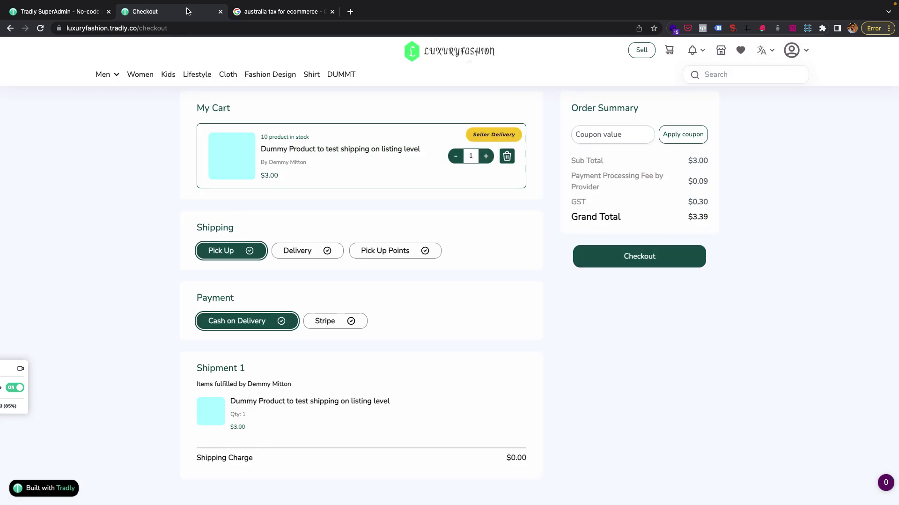
- Make the GST tax with the short code GSTB tax inclusive and save it
{"action": "left_click", "coordinate": [89, 13]}
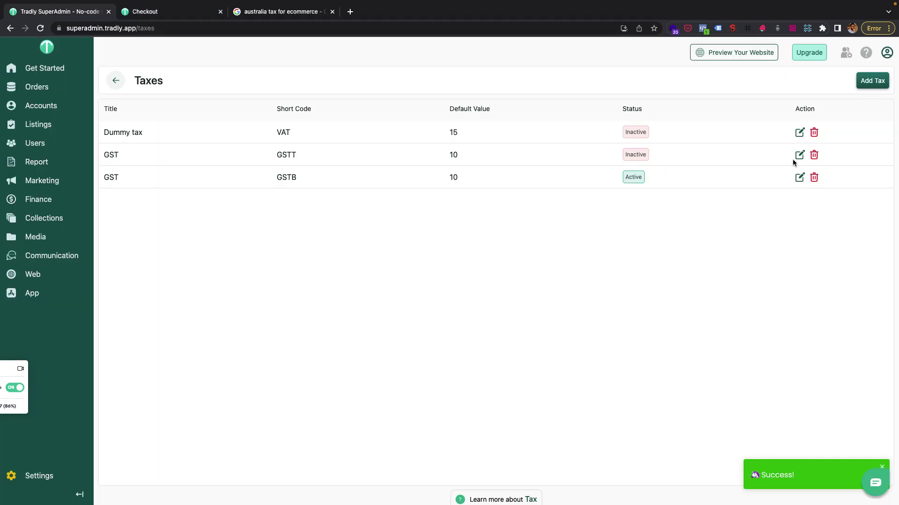
{"action": "left_click", "coordinate": [799, 176]}
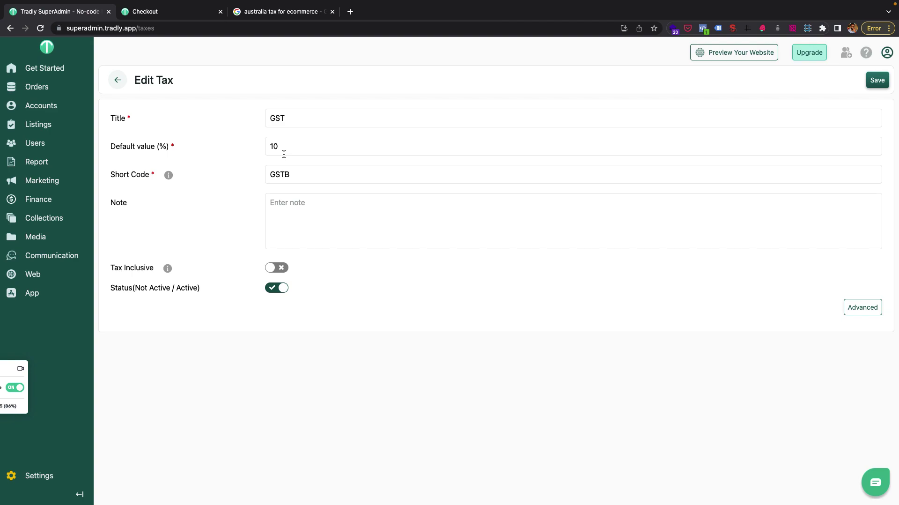
{"action": "left_click", "coordinate": [283, 267]}
{"action": "left_click", "coordinate": [879, 82]}
- Reload the storefront checkout and examine the sub total, processing fee and GST amounts in the order summary
{"action": "left_click", "coordinate": [177, 8]}
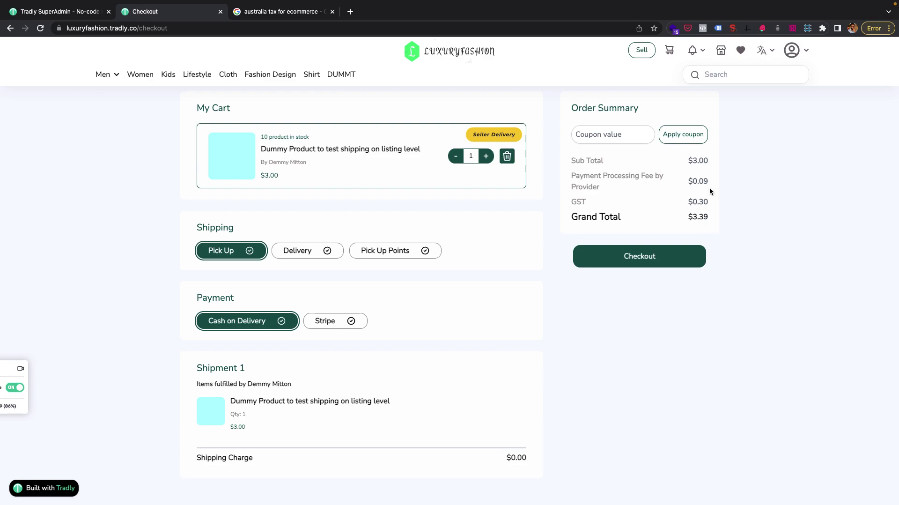
{"action": "key", "text": "super+r"}
{"action": "left_click_drag", "start_coordinate": [709, 177], "coordinate": [618, 179]}
{"action": "left_click_drag", "start_coordinate": [690, 164], "coordinate": [715, 161]}
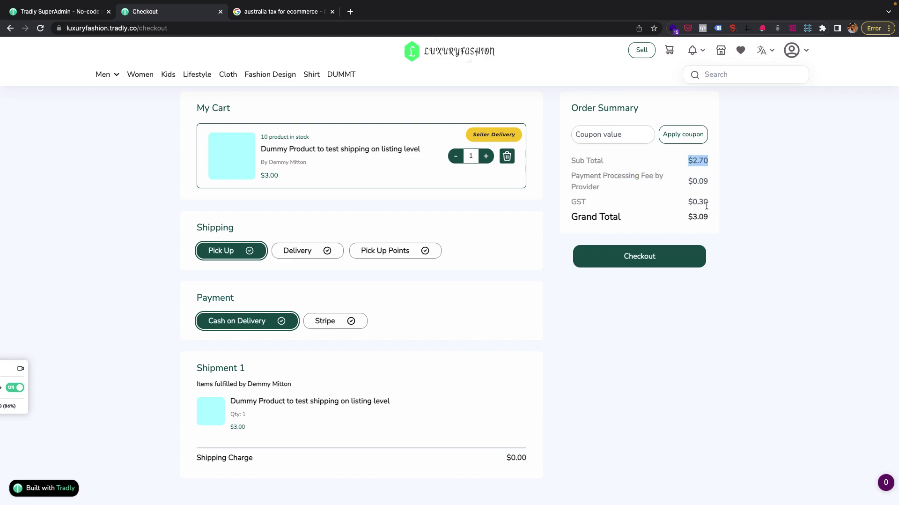
{"action": "left_click_drag", "start_coordinate": [712, 201], "coordinate": [682, 206]}
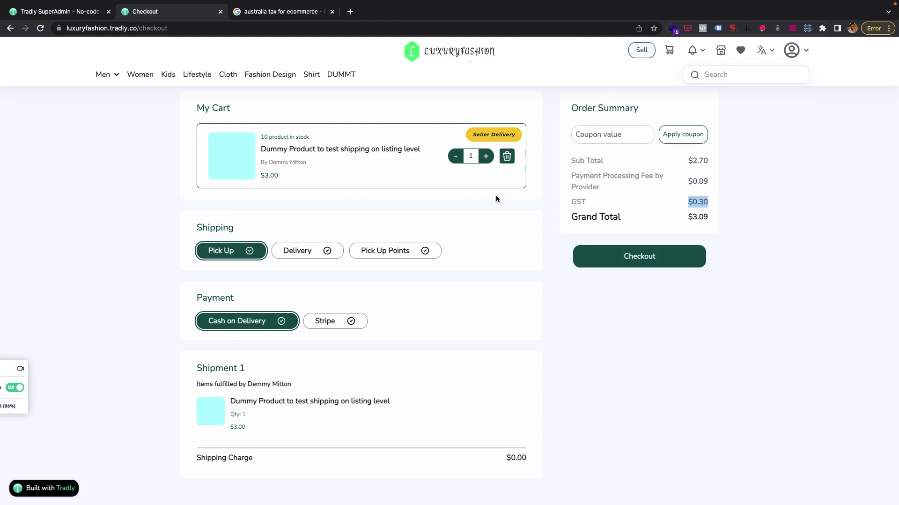
- Open the Boys Cargo Shorts order from the customer's order history and examine its order summary, including GST
{"action": "mouse_move", "coordinate": [791, 50]}
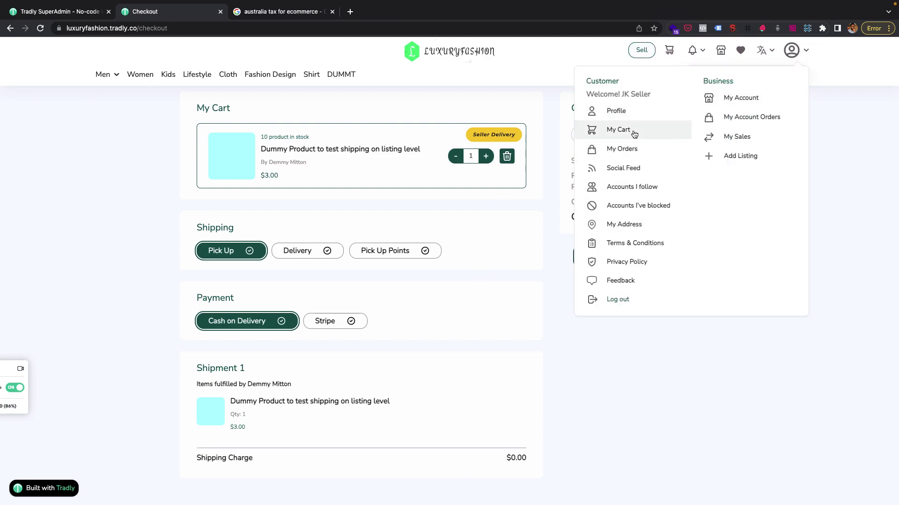
{"action": "left_click", "coordinate": [626, 150]}
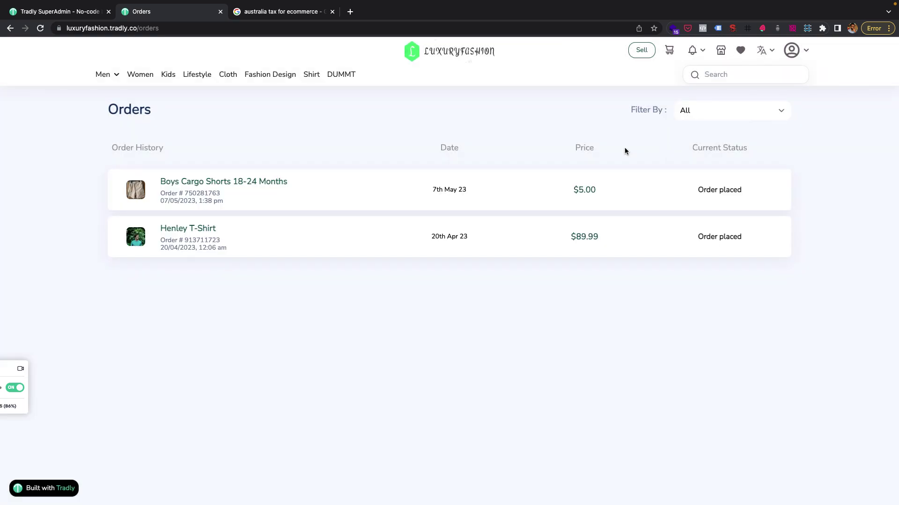
{"action": "left_click", "coordinate": [202, 185]}
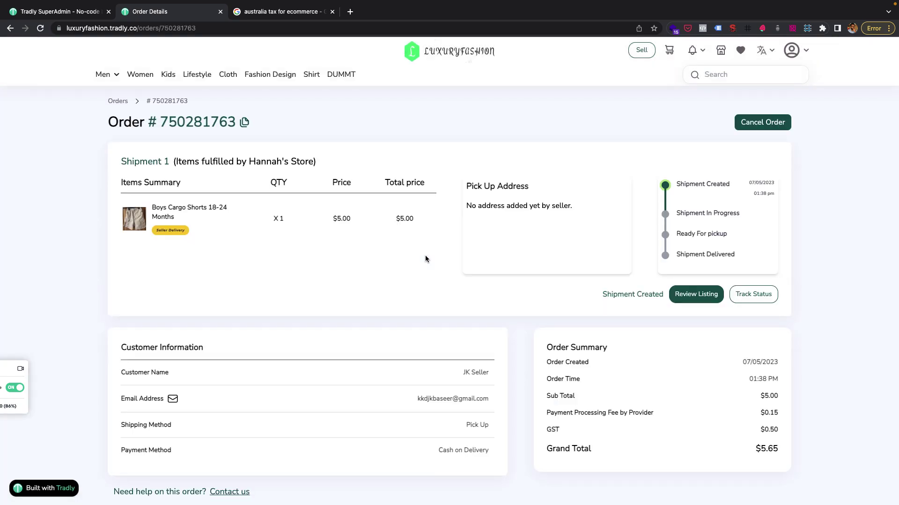
{"action": "scroll", "coordinate": [640, 275], "scroll_direction": "down", "scroll_amount": 2}
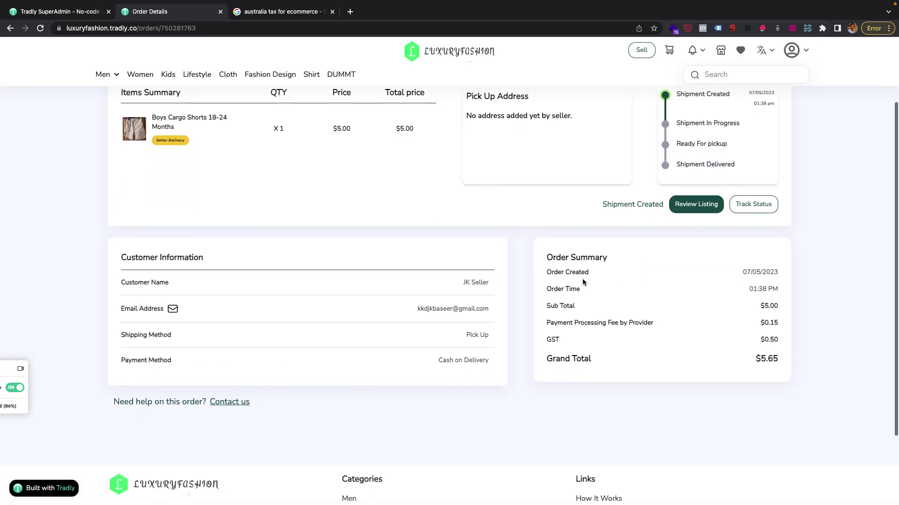
{"action": "left_click_drag", "start_coordinate": [550, 305], "coordinate": [732, 307]}
{"action": "left_click", "coordinate": [733, 331]}
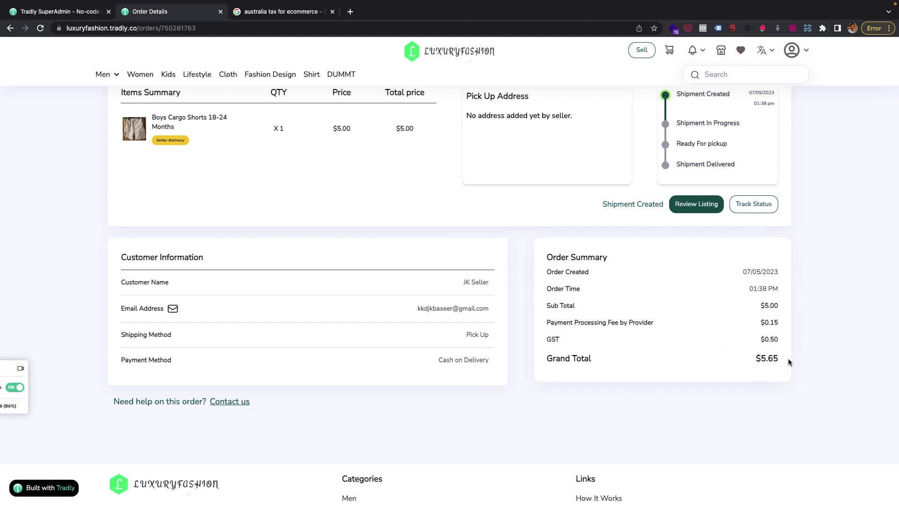
{"action": "scroll", "coordinate": [788, 358], "scroll_direction": "up", "scroll_amount": 1}
{"action": "left_click_drag", "start_coordinate": [772, 372], "coordinate": [550, 271]}
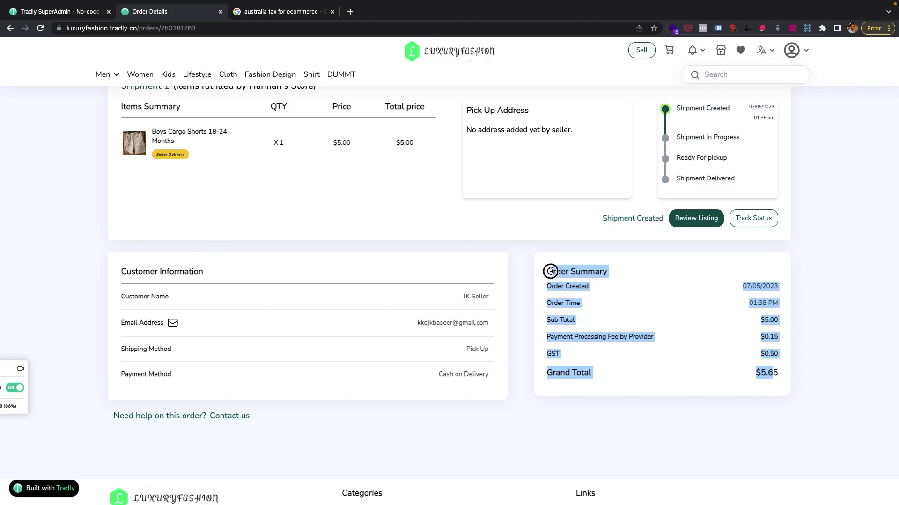
- Switch to Tradly SuperAdmin and open the orders list
{"action": "left_click", "coordinate": [71, 12]}
{"action": "left_click", "coordinate": [34, 90]}
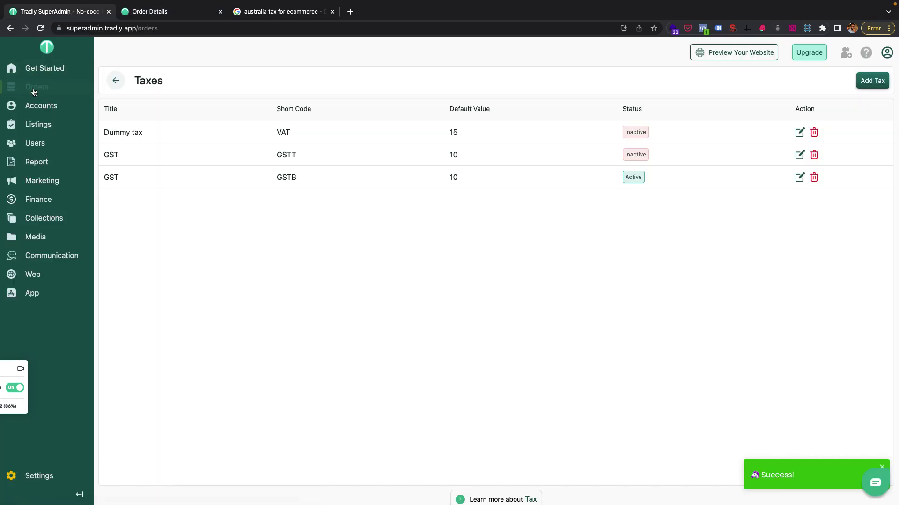